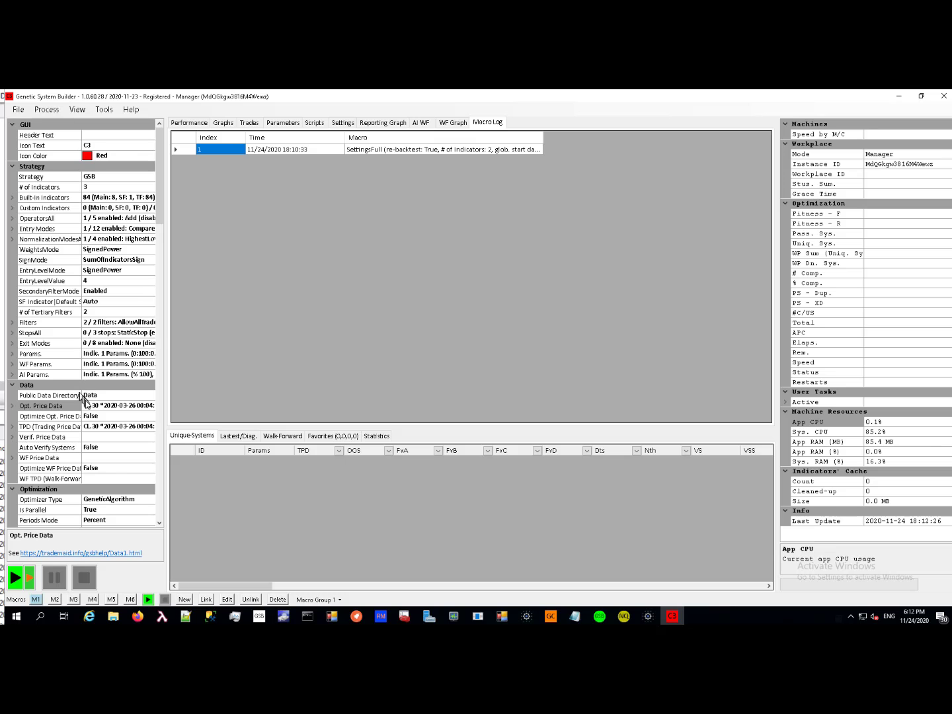
Step: Load the optimization settings file GC_xx_1330-weight-ClosdBPV.gsboptset from the Manager folder
click(93, 404)
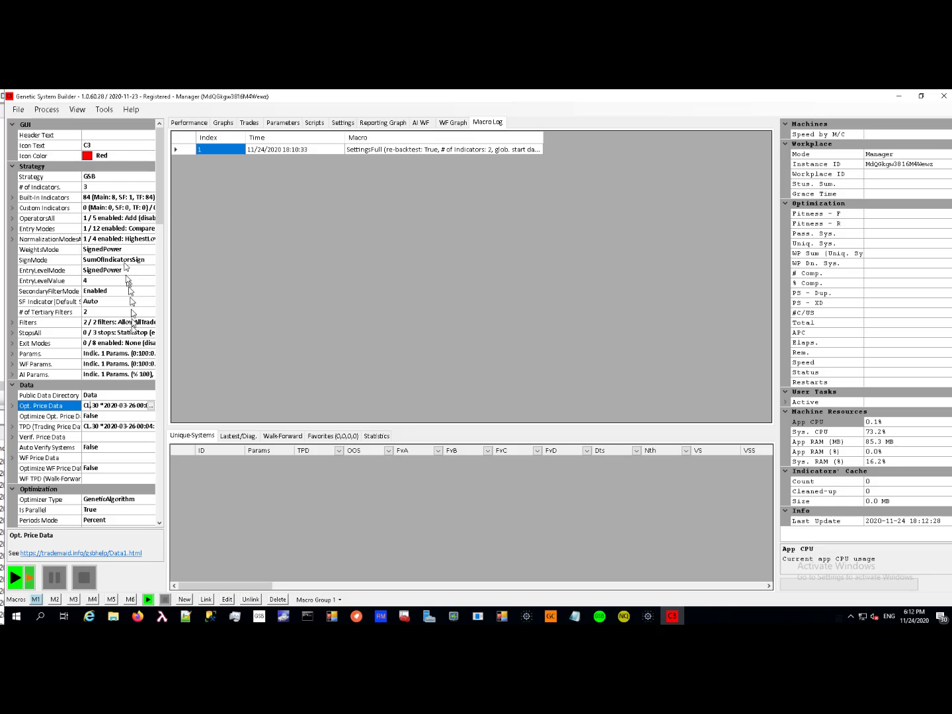
click(19, 111)
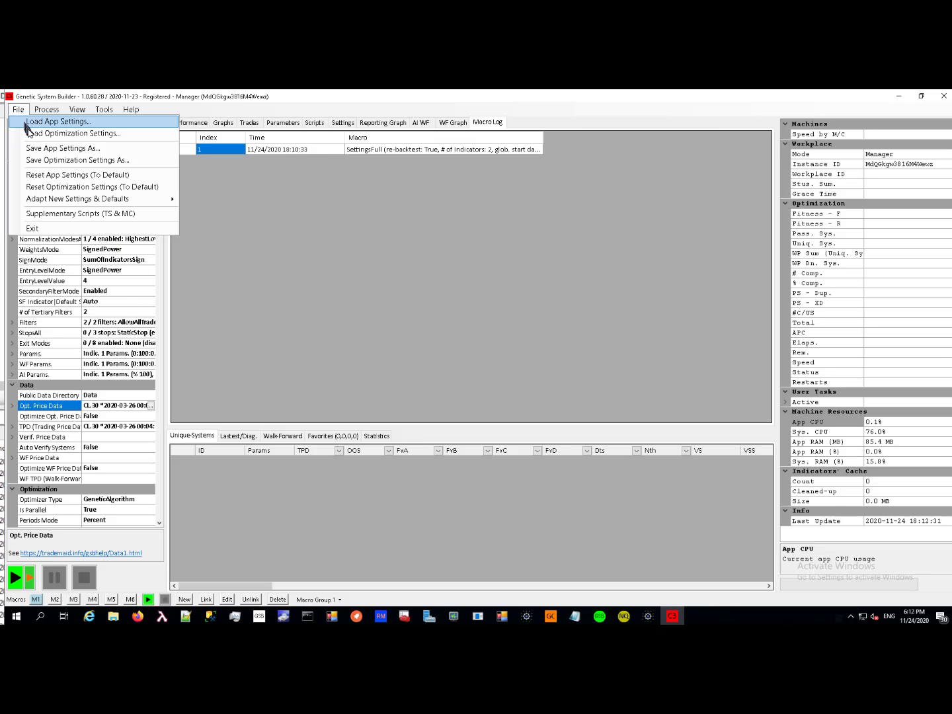
click(31, 133)
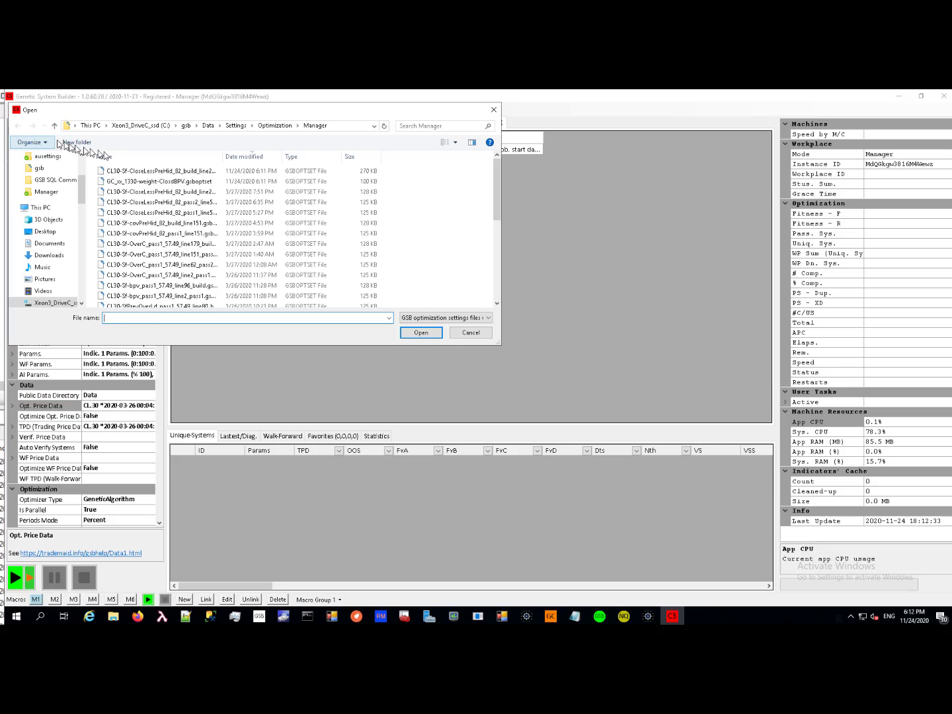
click(194, 183)
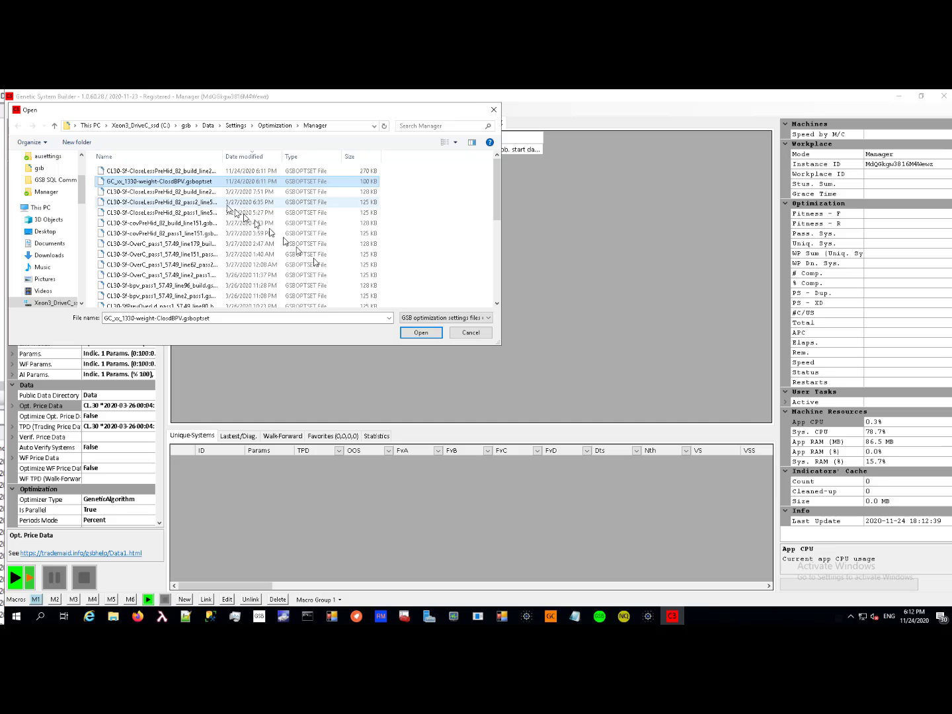
click(422, 334)
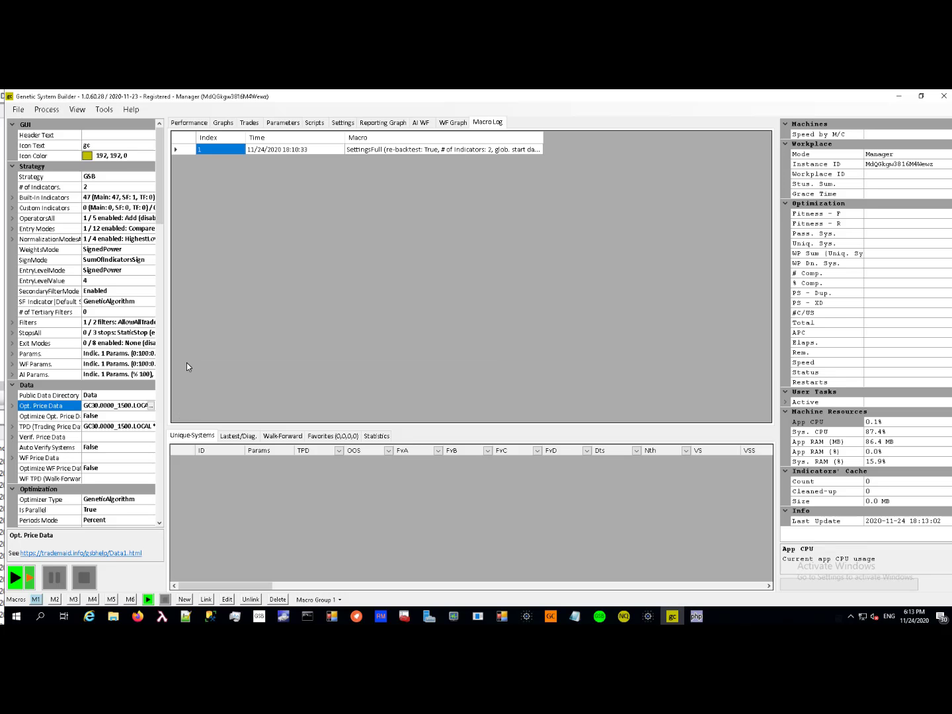
Step: Relink macro slot M1 to GoldIndicatorBuildSettings#2-117I.gsbmacro and run that macro
click(37, 601)
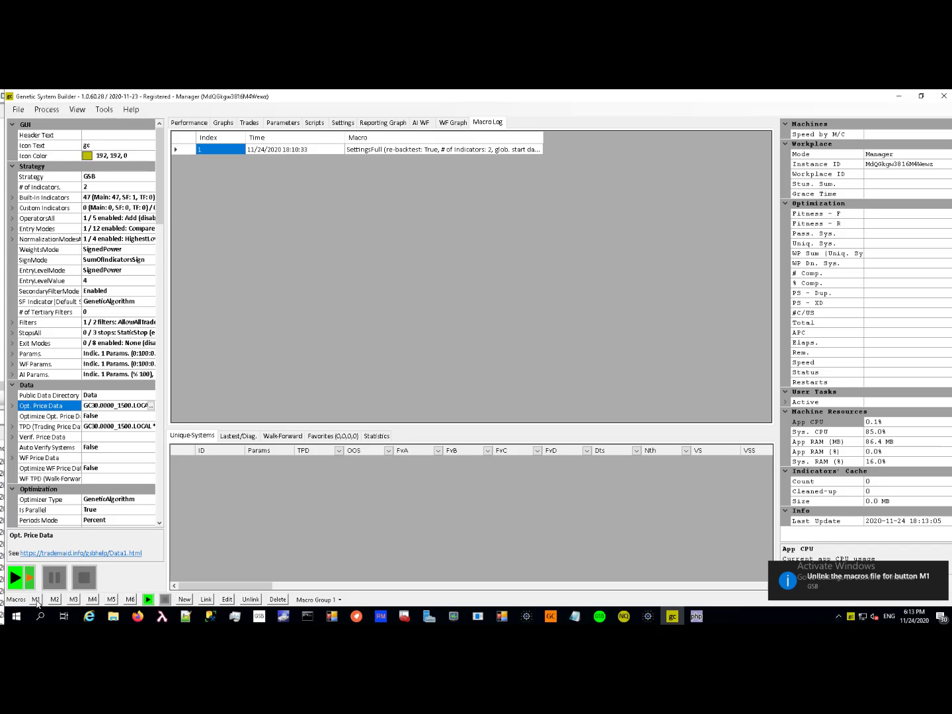
click(37, 601)
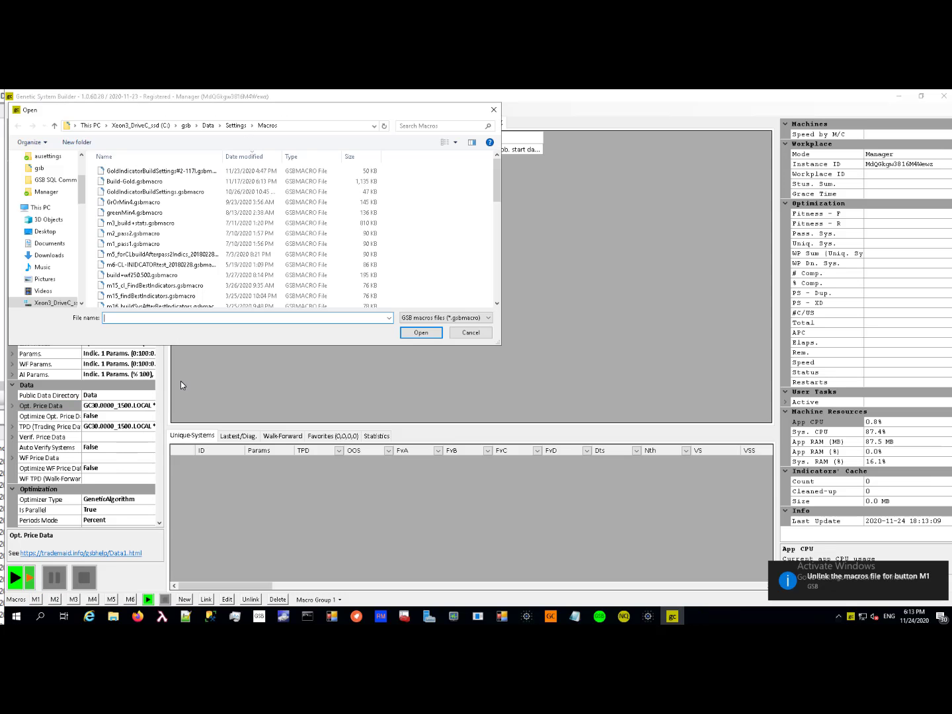
click(181, 172)
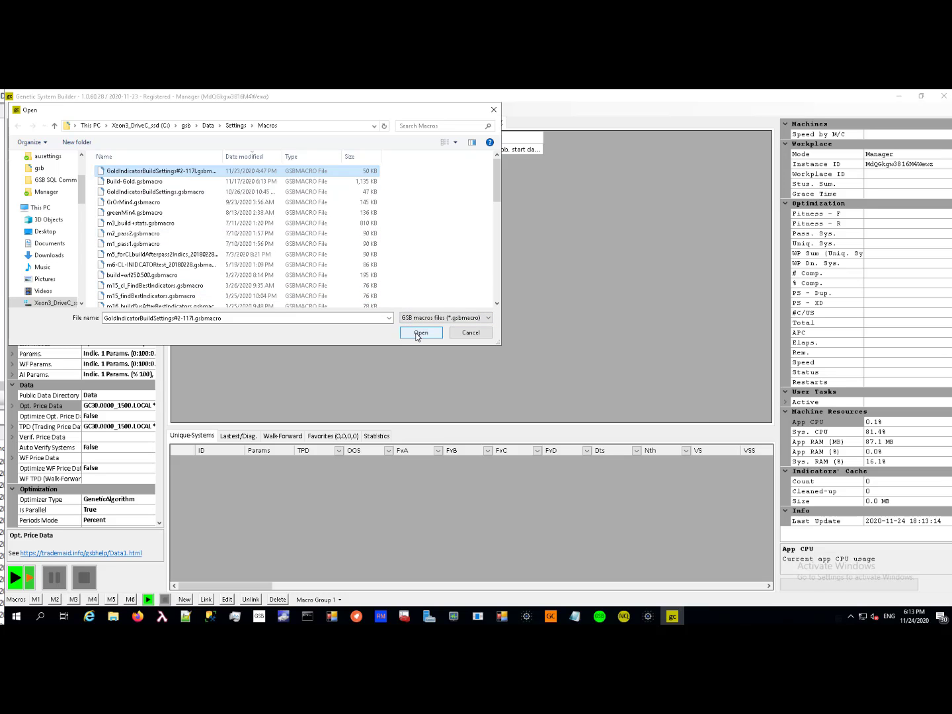
click(417, 336)
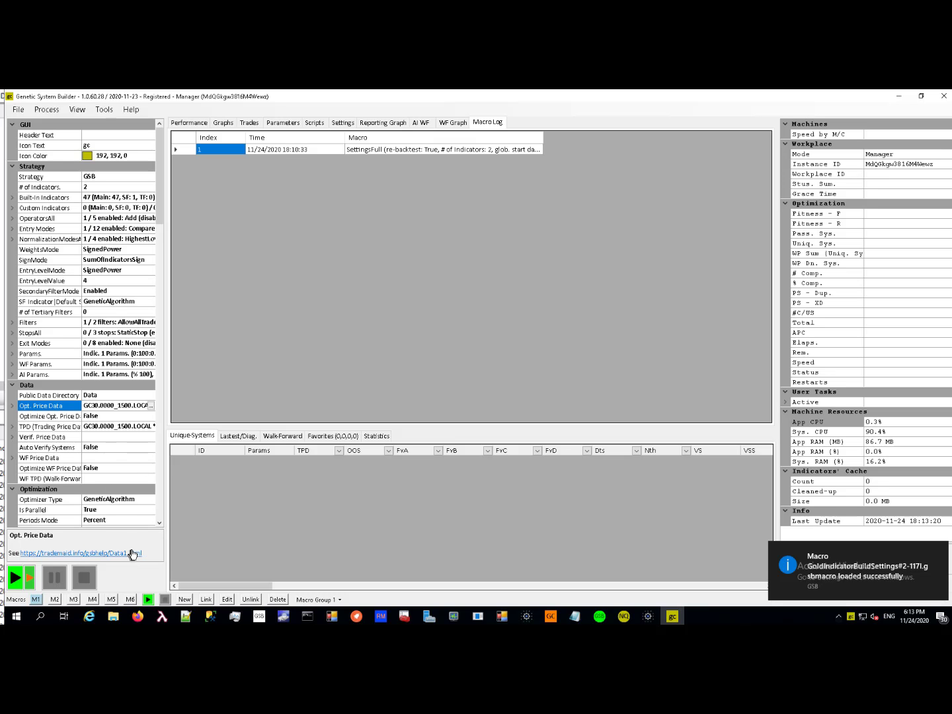
click(148, 599)
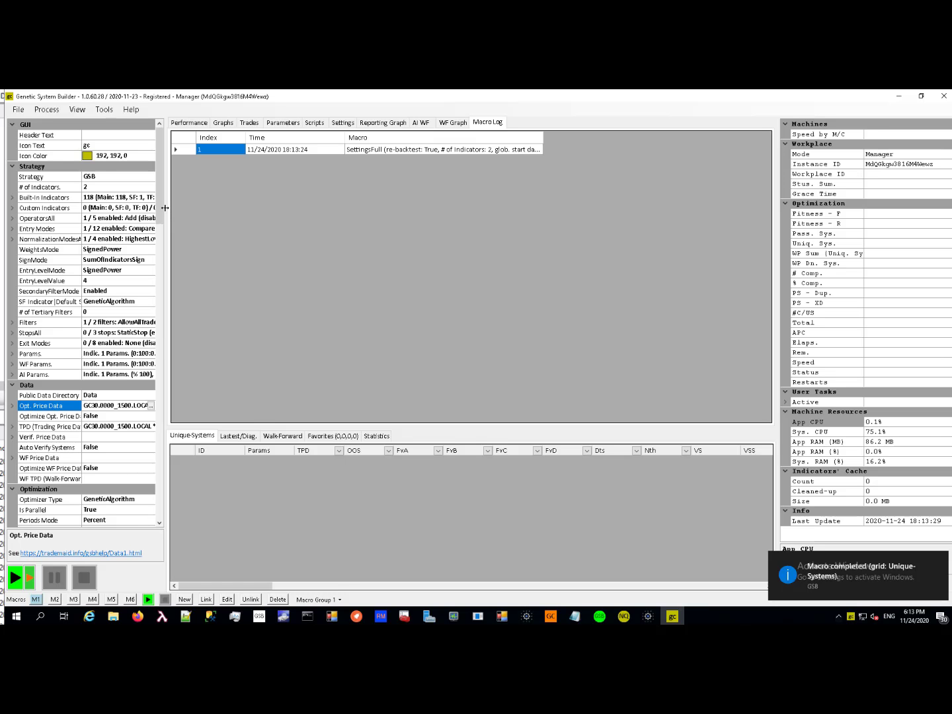
Step: Widen the settings pane and save the current optimization settings as GC_xx_1330-weight-ClosdBPV.gsboptset
drag(165, 208, 252, 215)
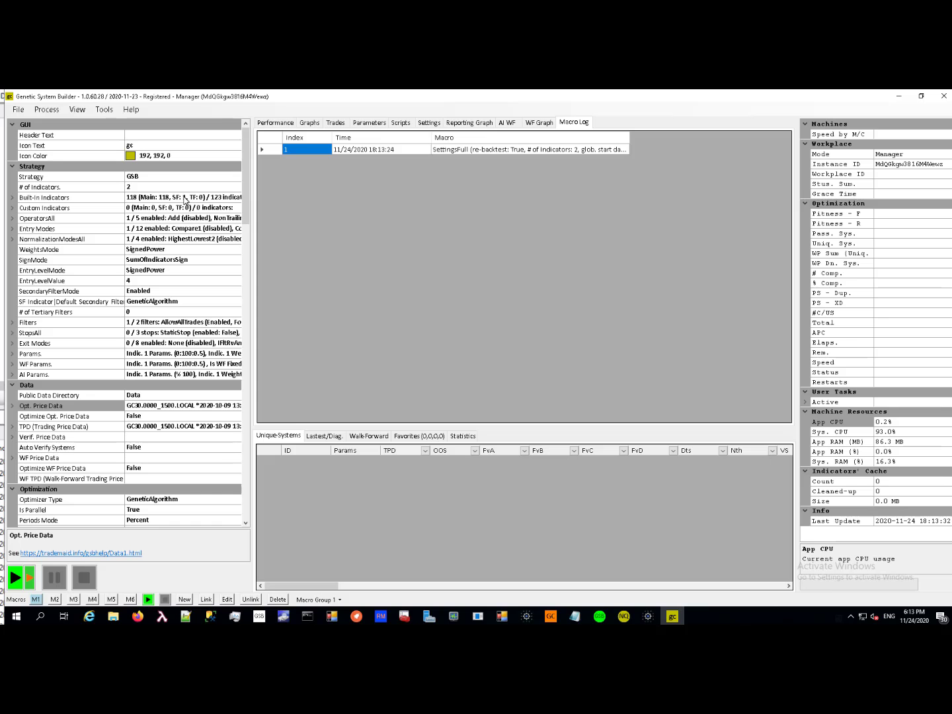
click(247, 186)
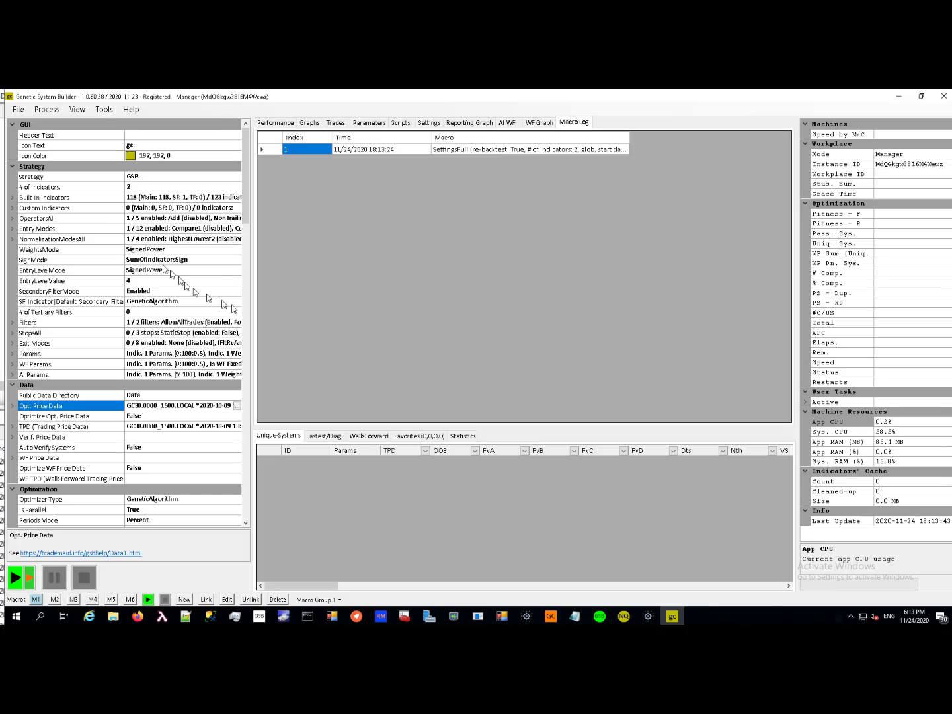
click(17, 109)
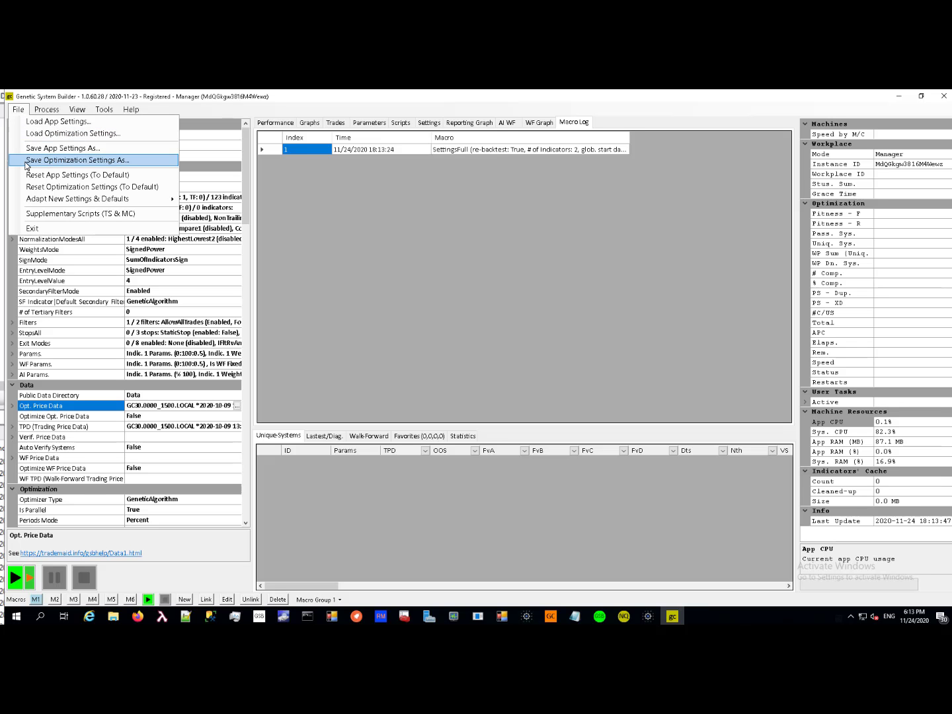
click(26, 163)
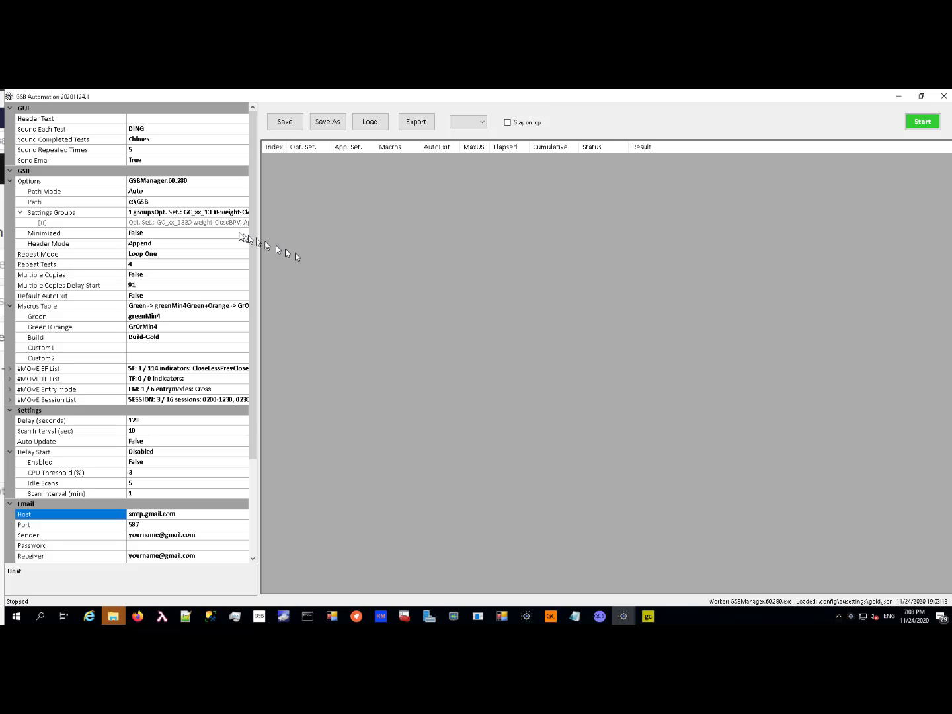
Step: In GSB Automation, set the settings group's Opt. Settings to GC_xx_1330-weight-ClosdBPV.gsboptset
click(230, 213)
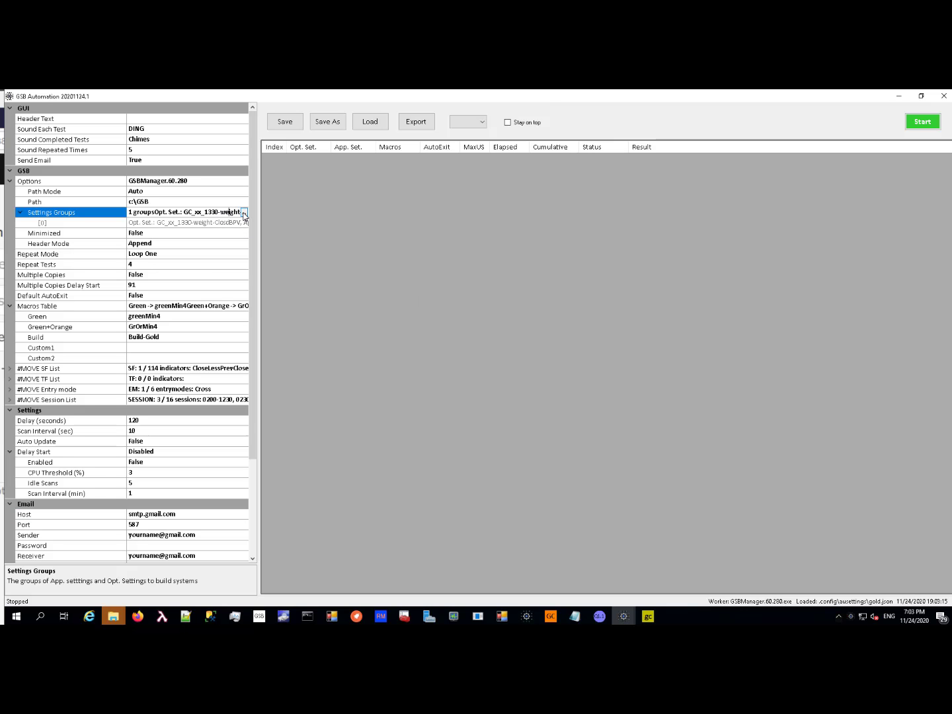
click(244, 213)
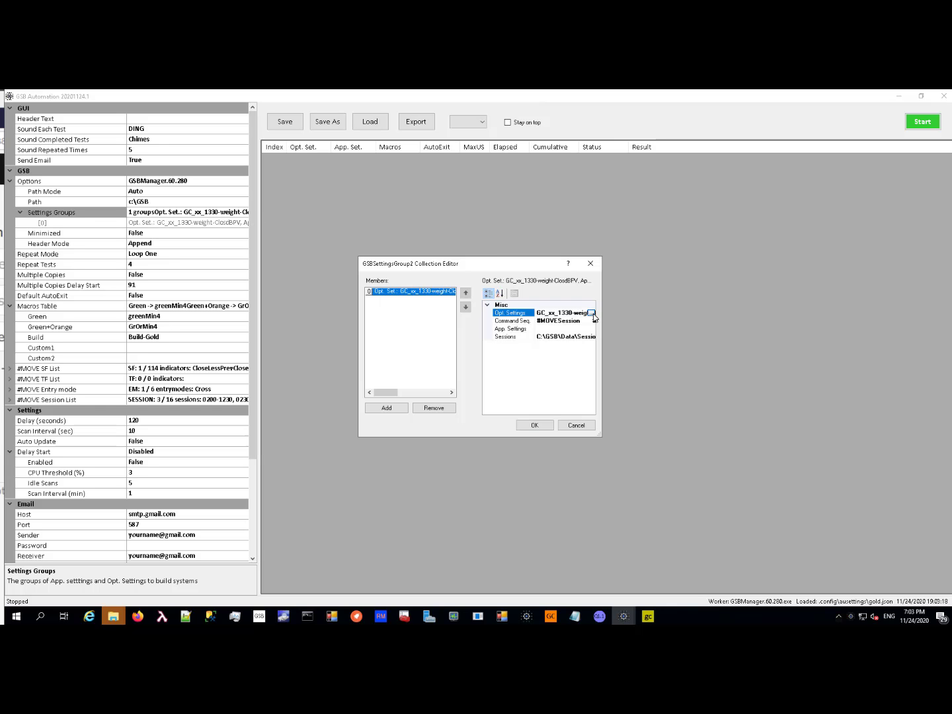
click(592, 313)
click(553, 340)
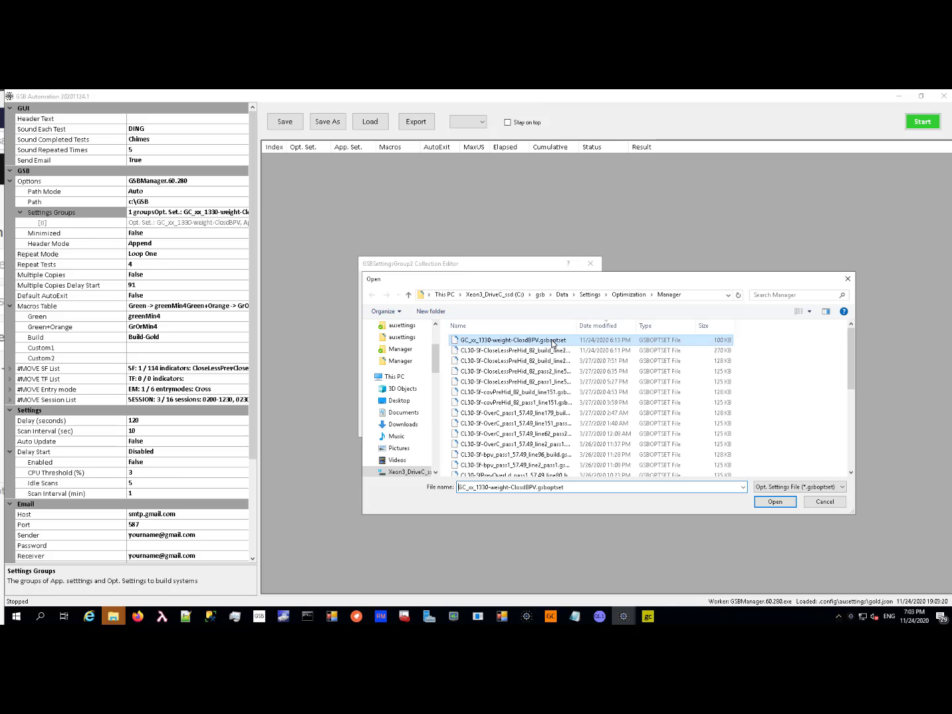
click(762, 503)
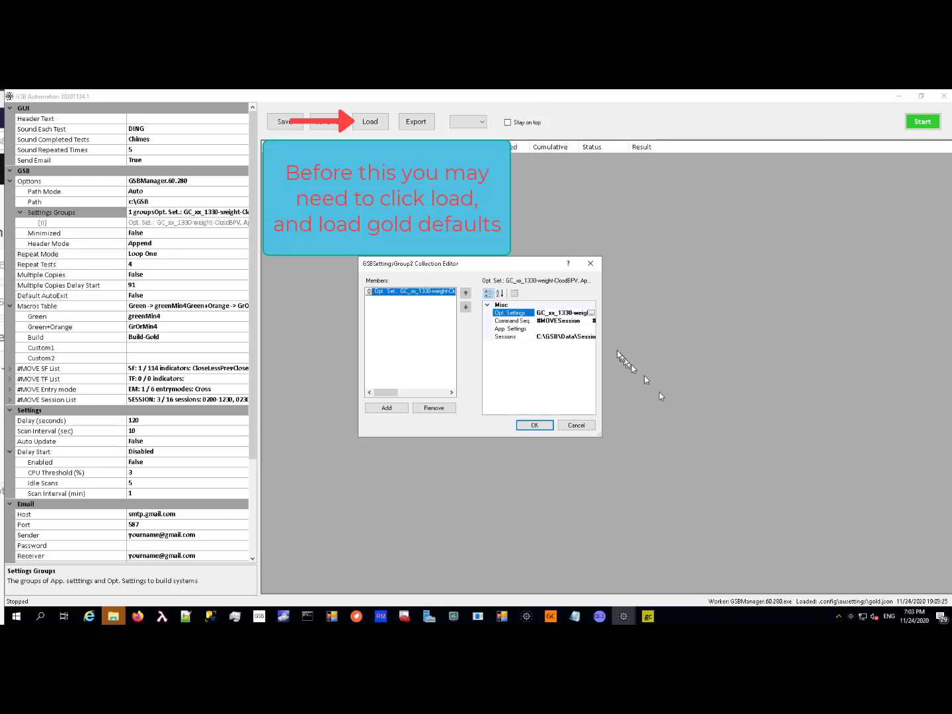
Step: Add a Build command to the end of the group's command sequence and change the Build entry at index 3 to GReen
click(588, 321)
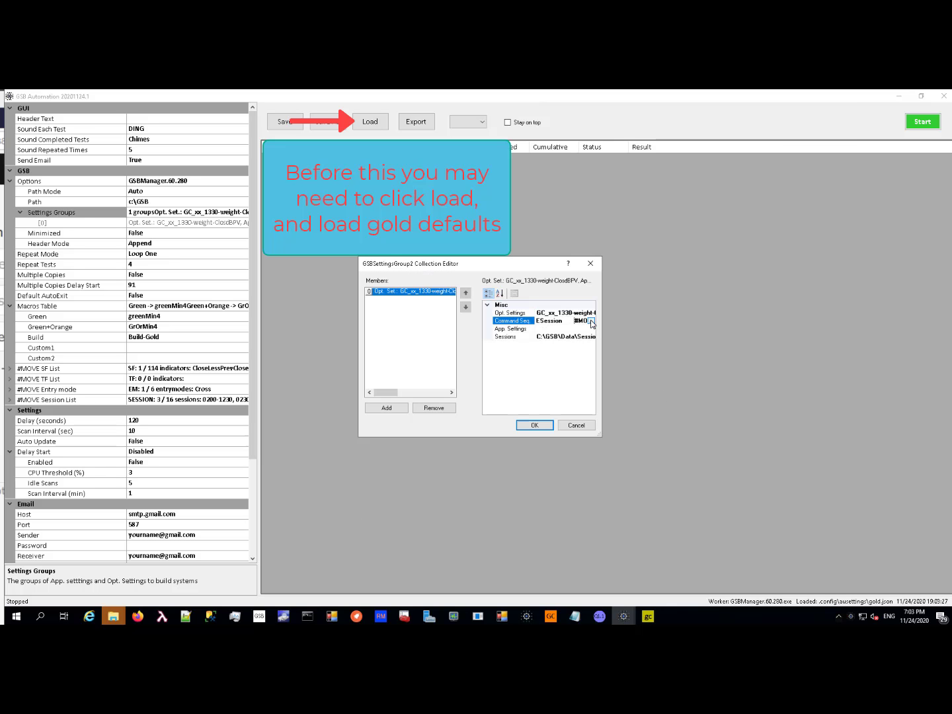
click(592, 322)
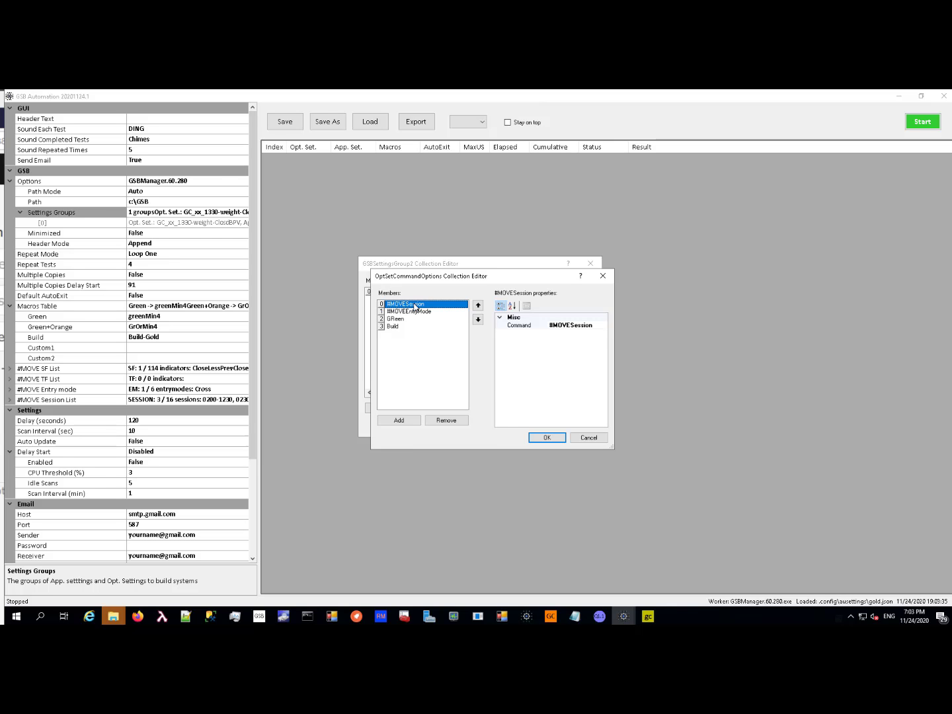
click(415, 312)
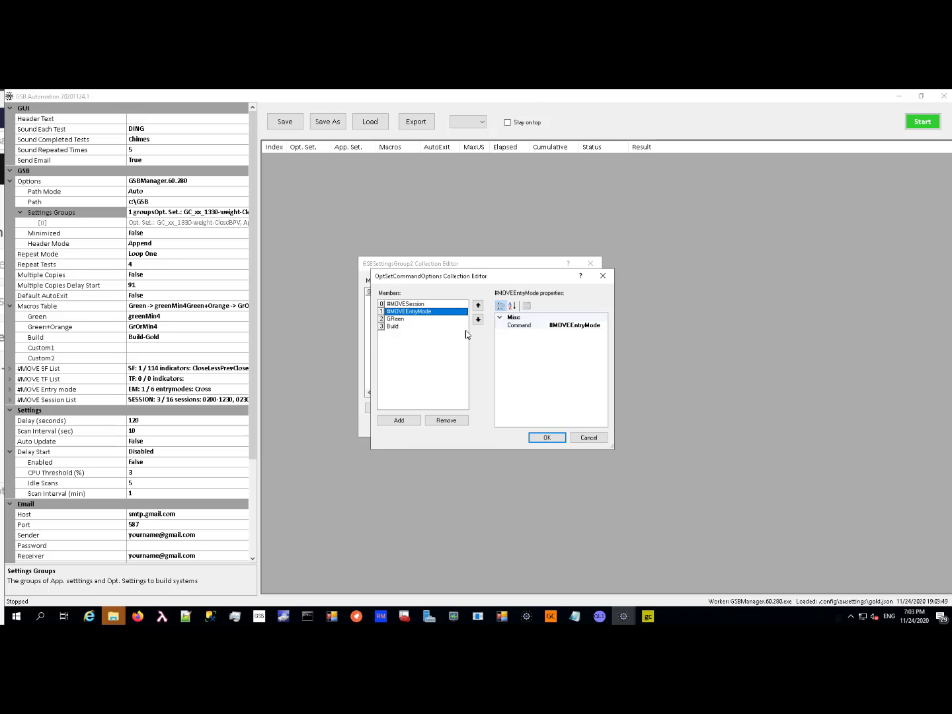
click(397, 319)
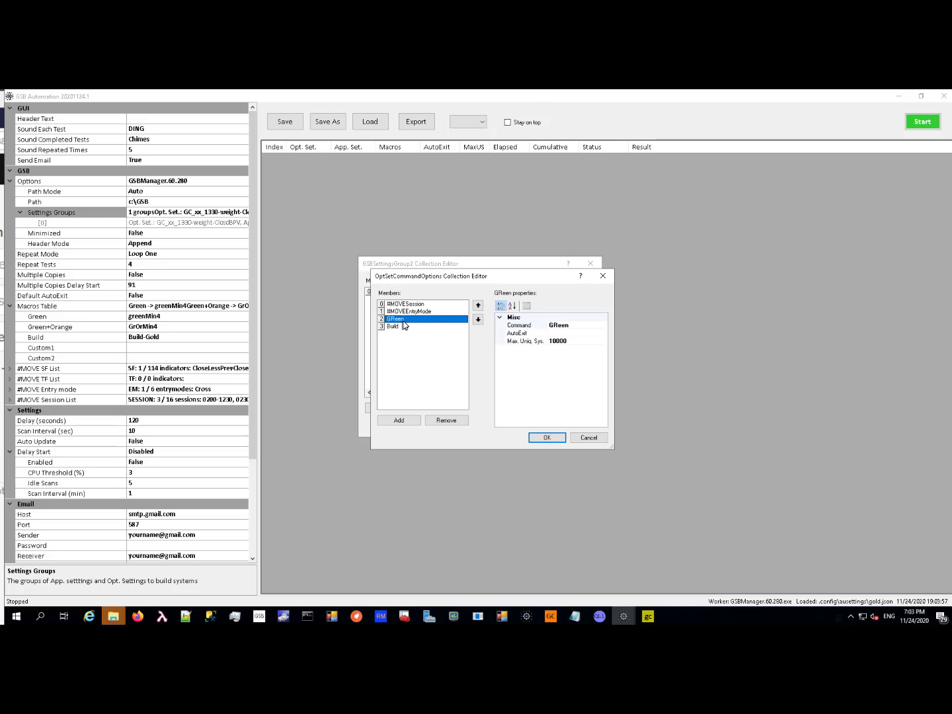
click(395, 327)
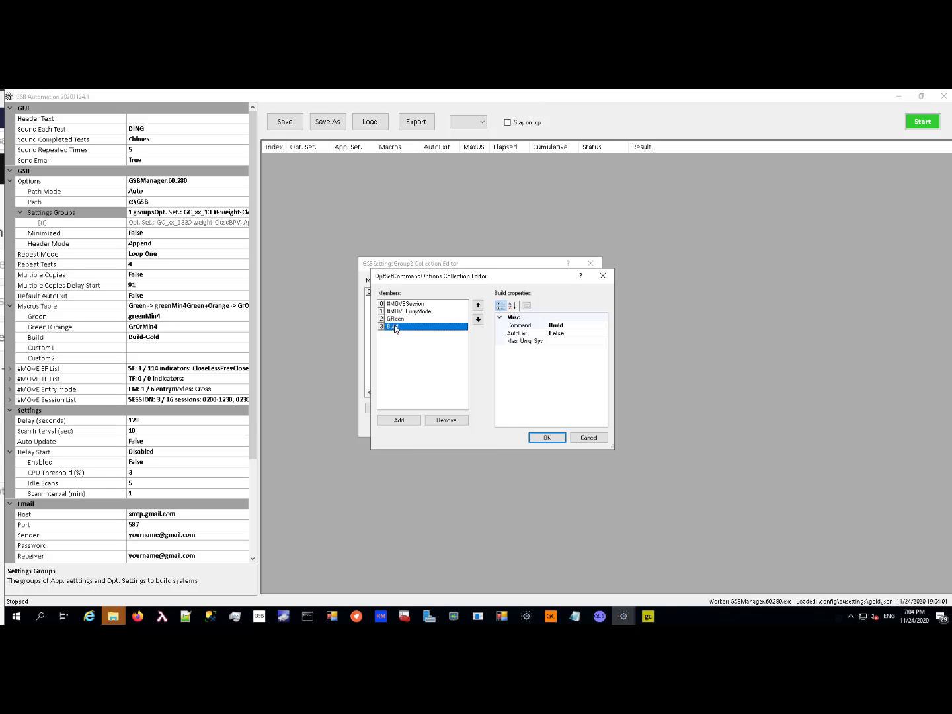
click(398, 320)
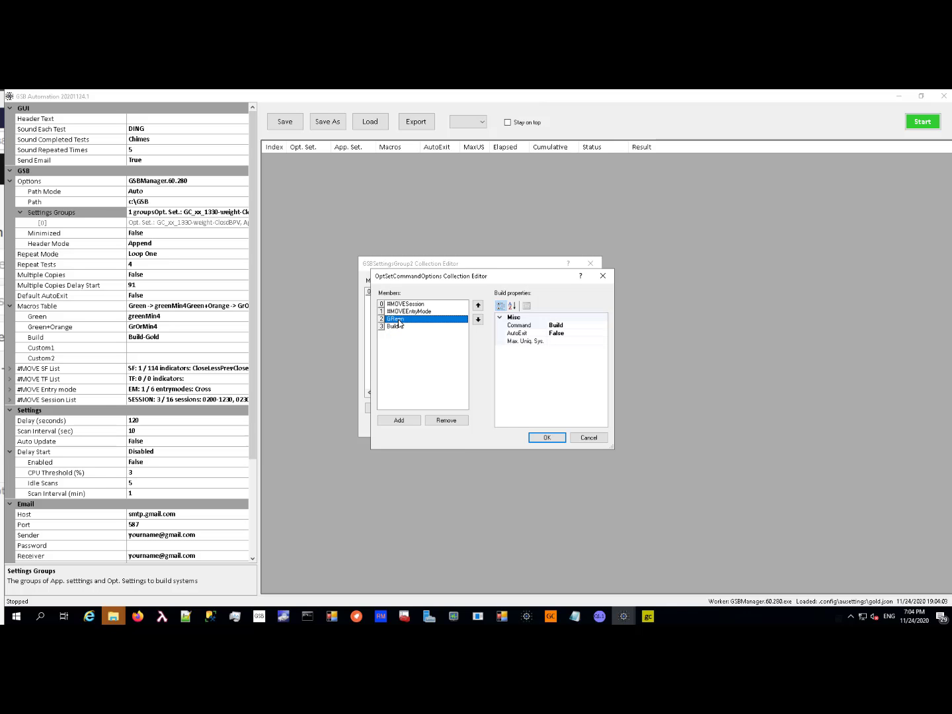
click(400, 420)
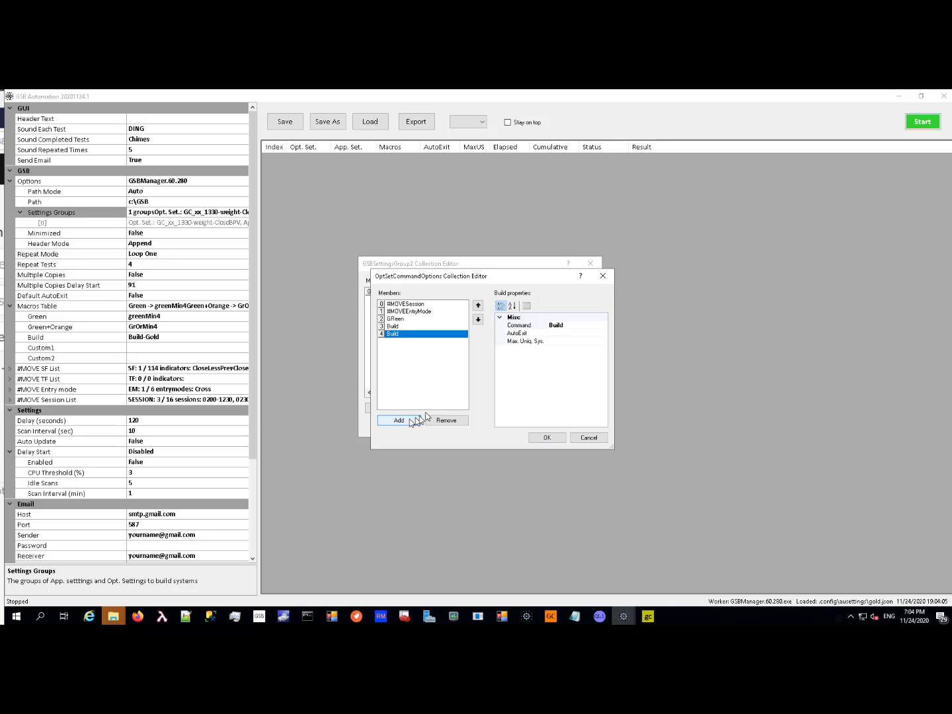
click(397, 327)
click(519, 326)
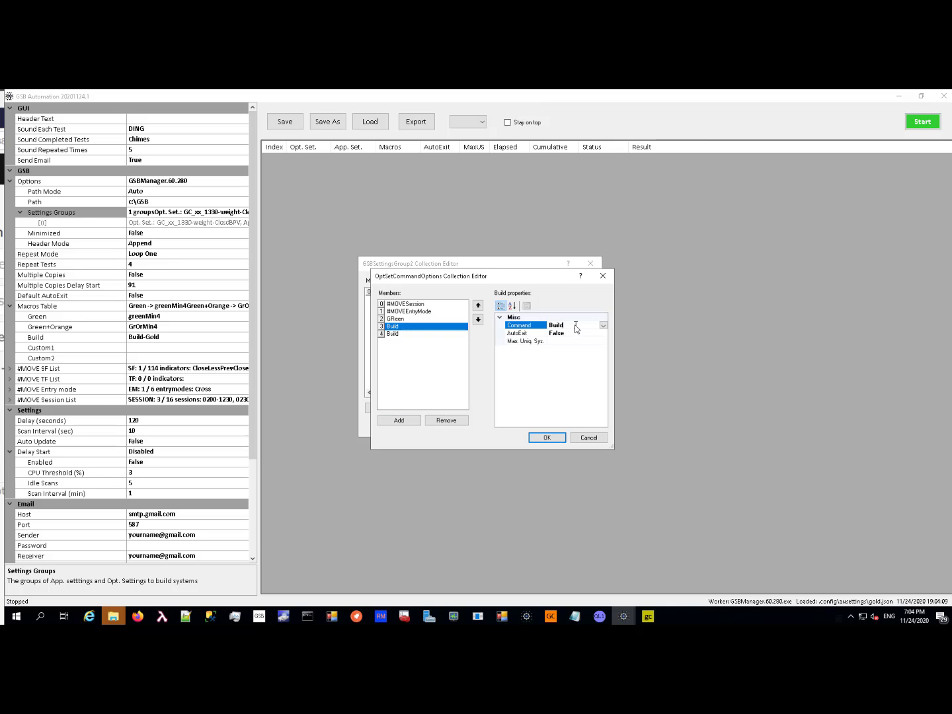
double_click(559, 325)
Step: Review the AutoExit and Max. Uniq. Sys. properties of the two GReen entries in the command sequence
click(404, 319)
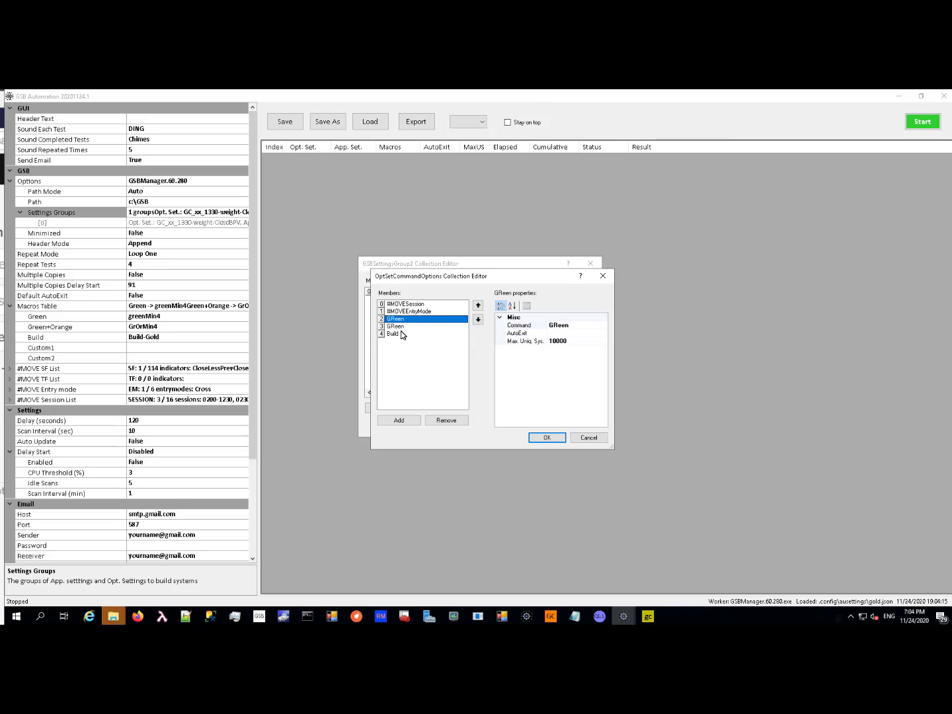
click(395, 334)
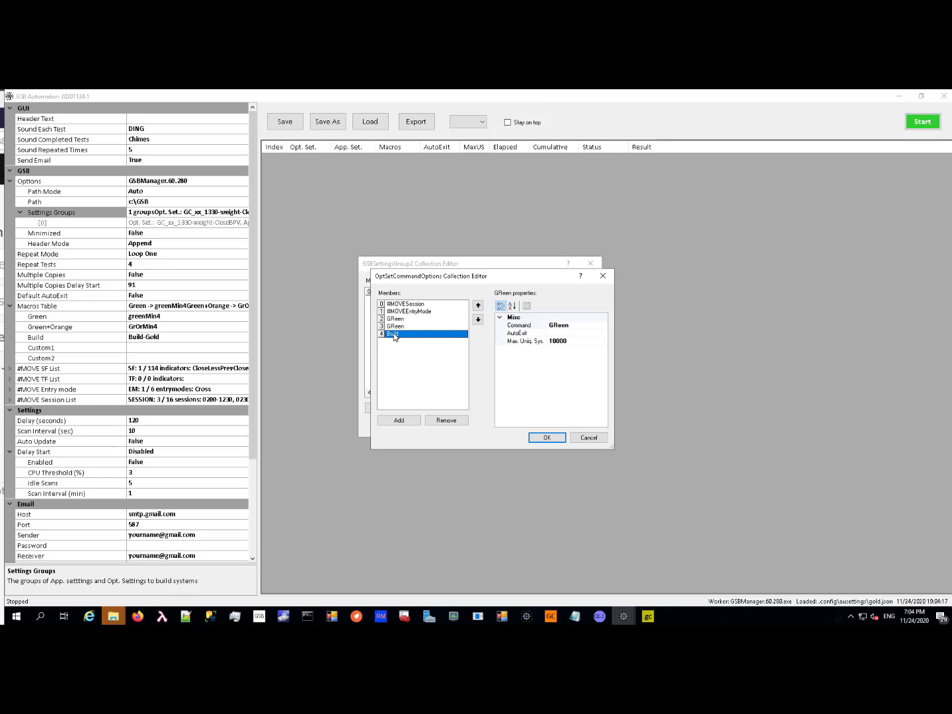
click(398, 327)
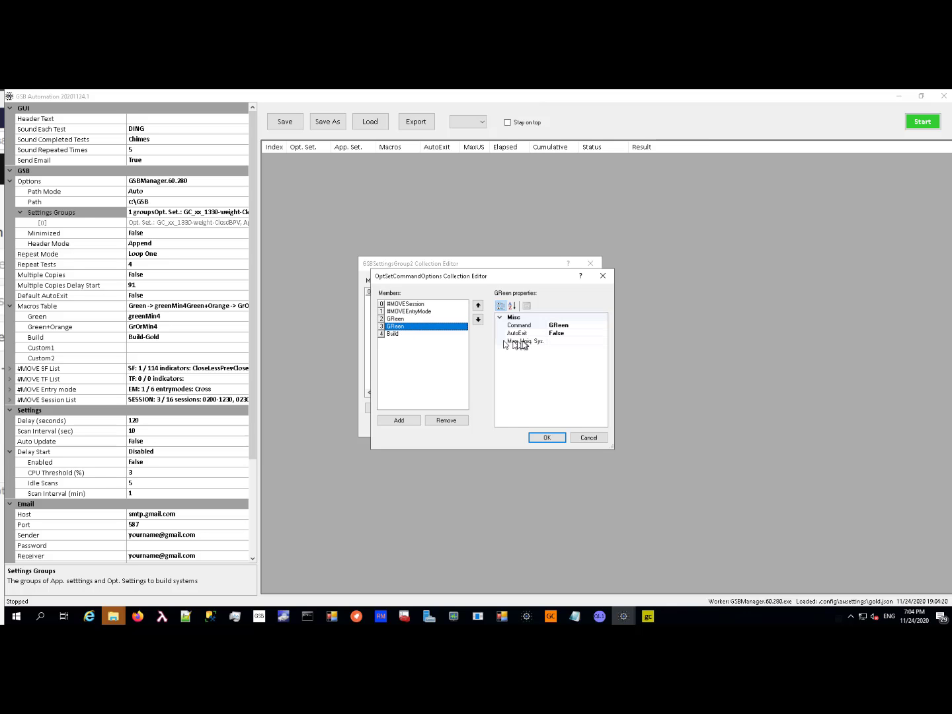
click(403, 320)
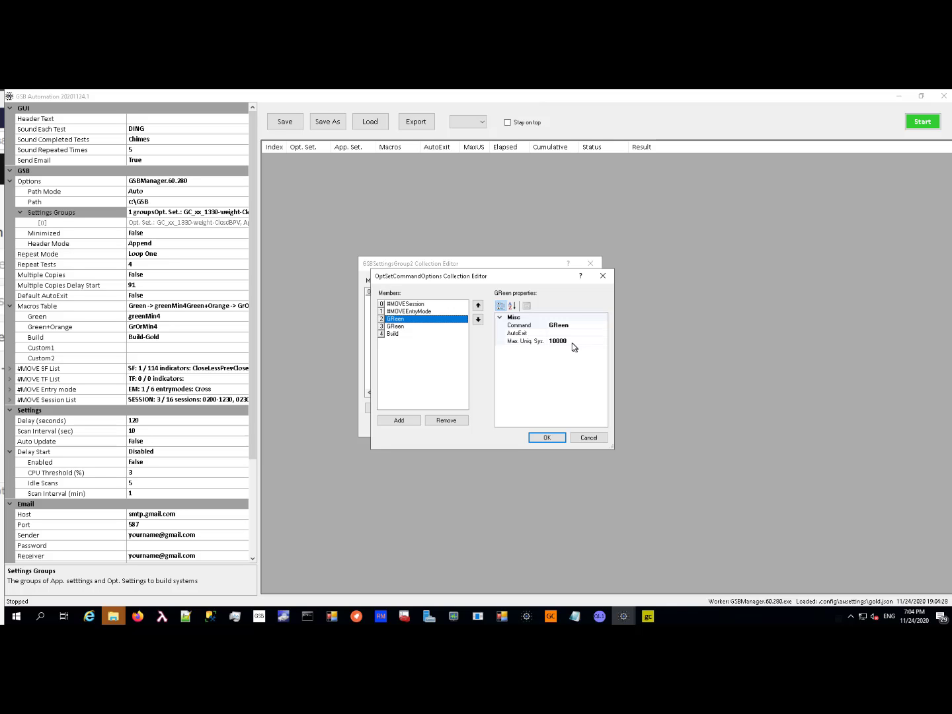
click(574, 342)
double_click(570, 341)
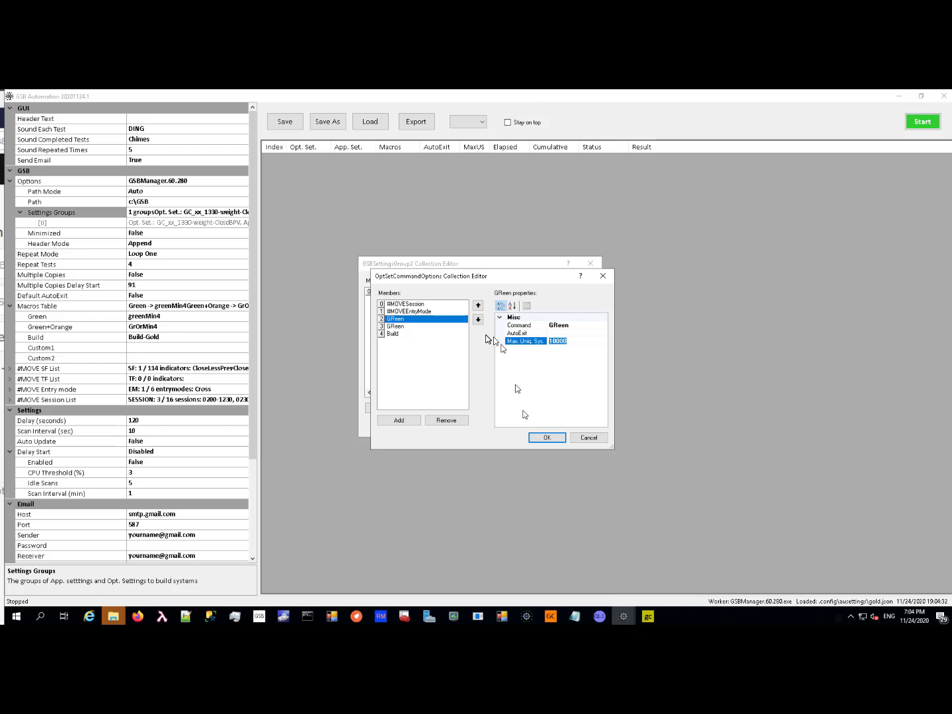
Step: Check the Max. Uniq. Sys. setting in Genetic System Builder and return to GSB Automation to view the last Build entry's properties
click(646, 615)
scroll(158, 318, down, 15)
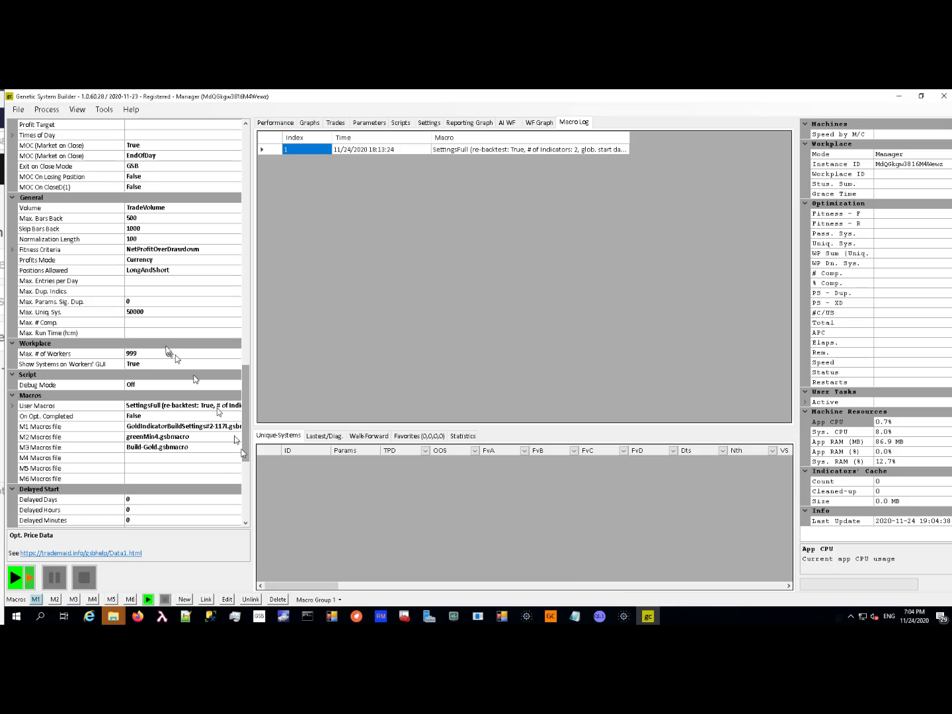
click(157, 313)
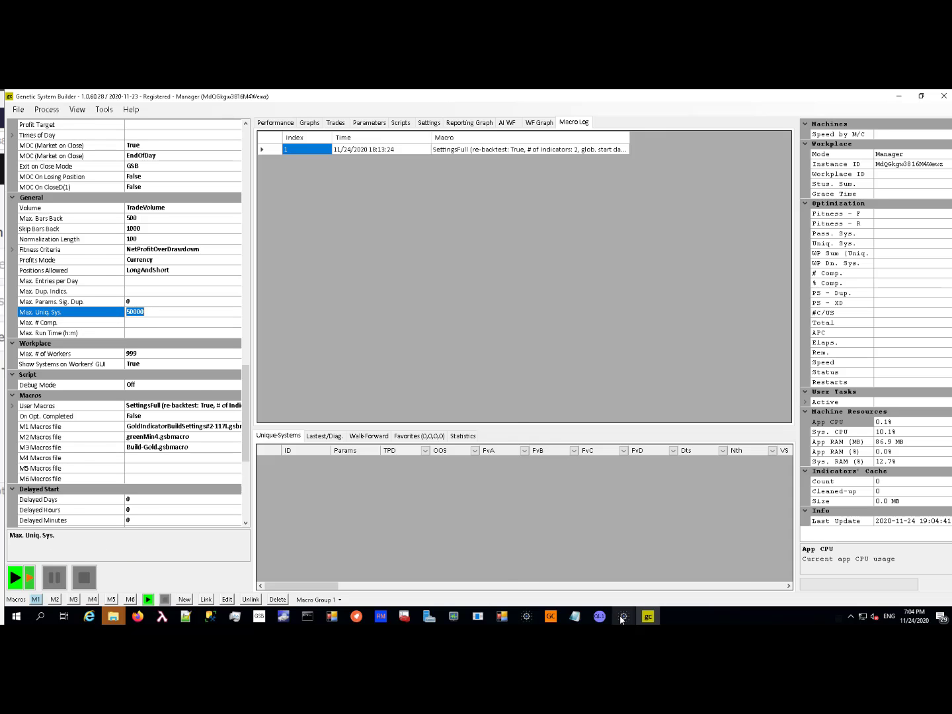
mouse_move(625, 615)
click(661, 567)
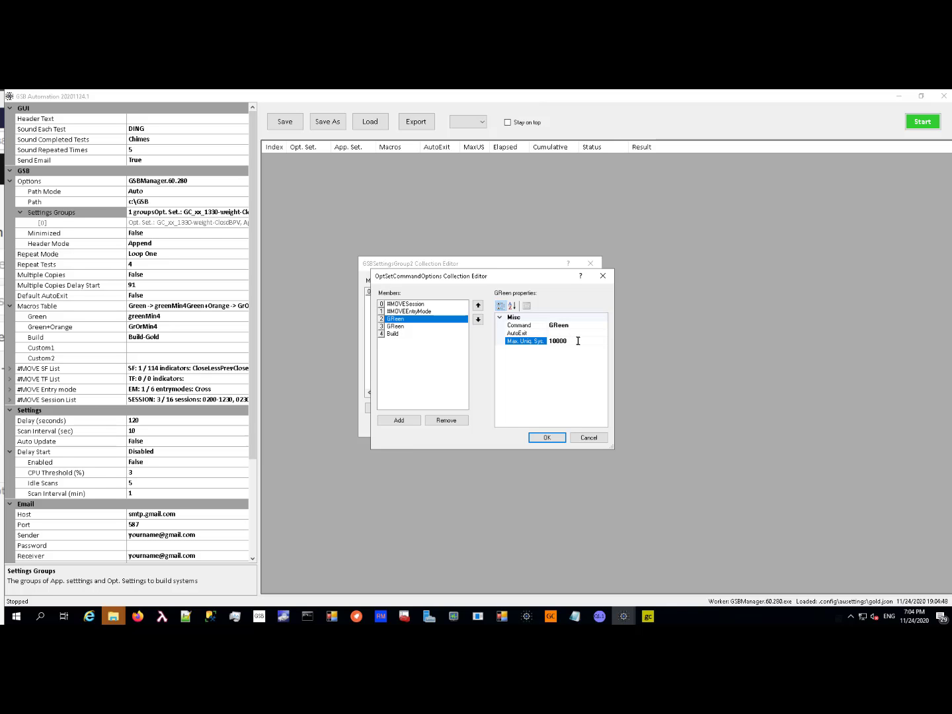
click(394, 335)
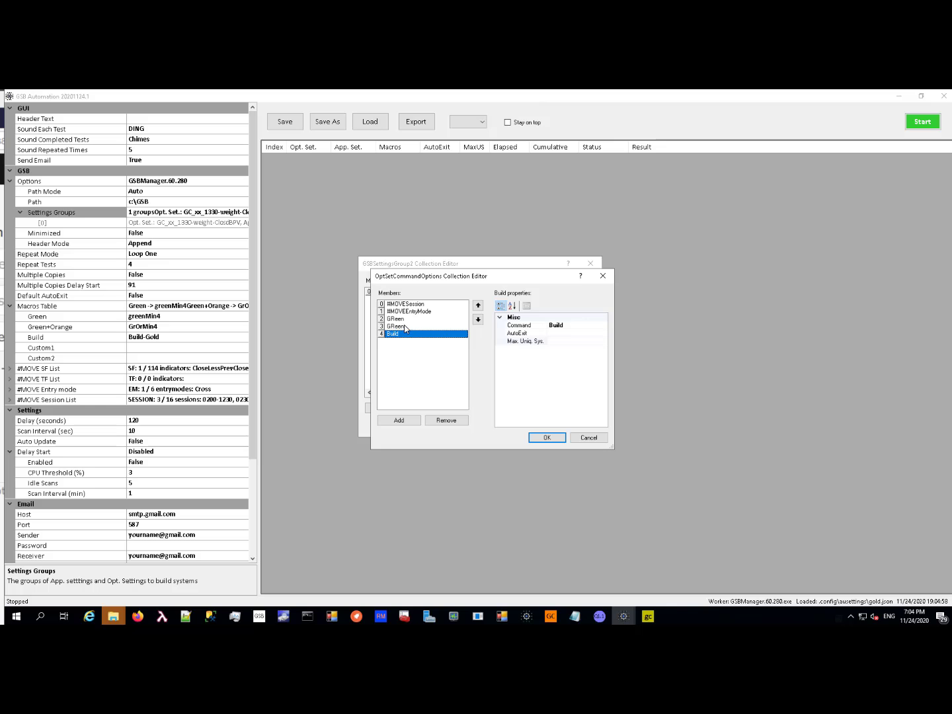
Step: Check the available AutoExit options of the last Build entry in the command sequence
click(562, 335)
click(603, 334)
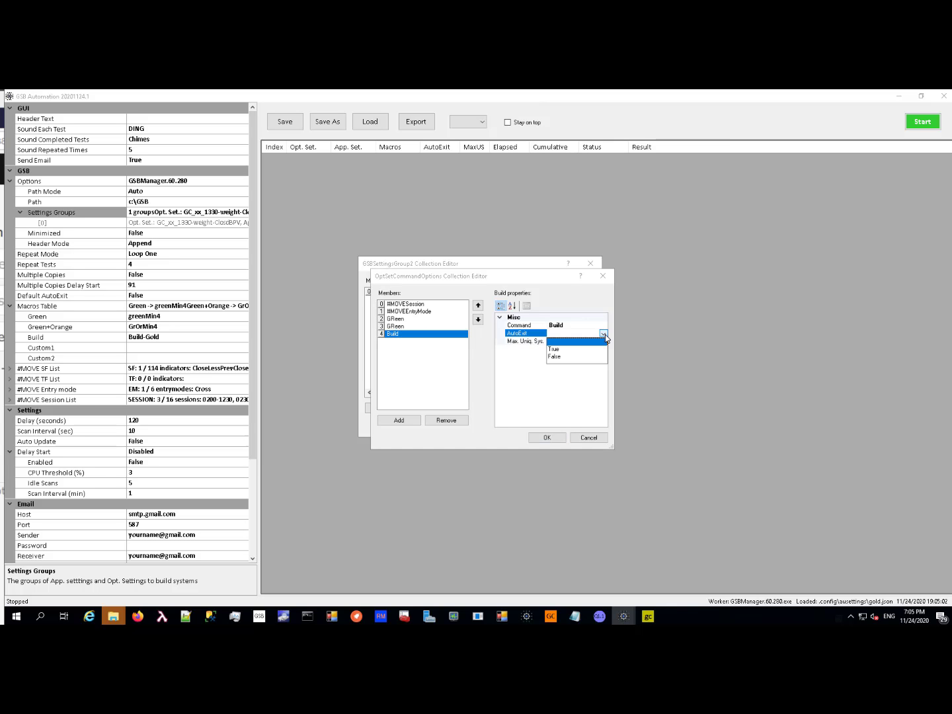
click(569, 327)
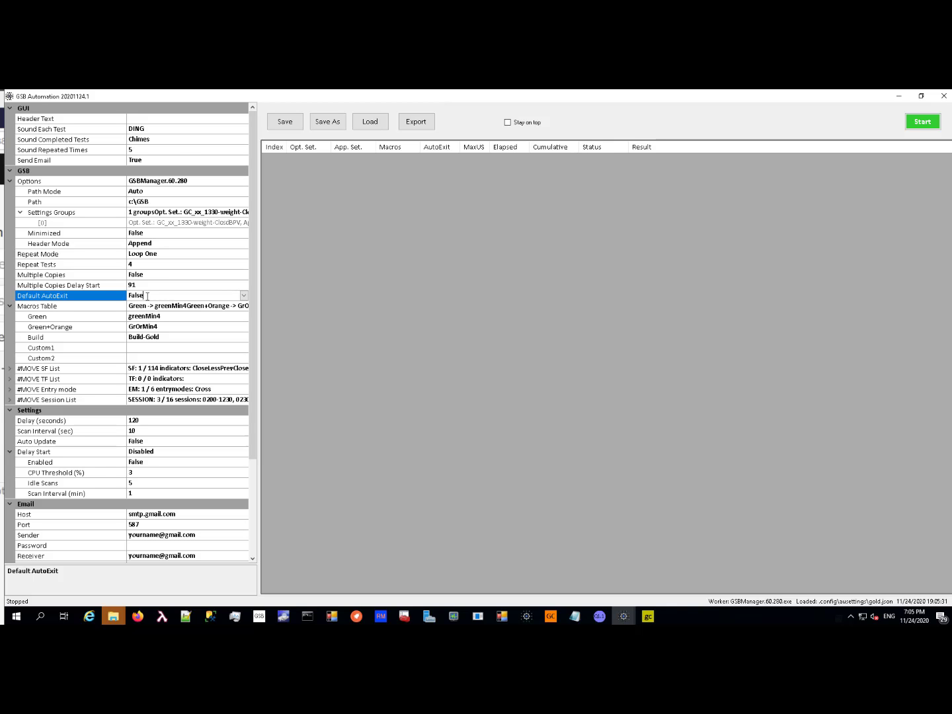
Step: Set the GUI Header Text to test1#
click(176, 118)
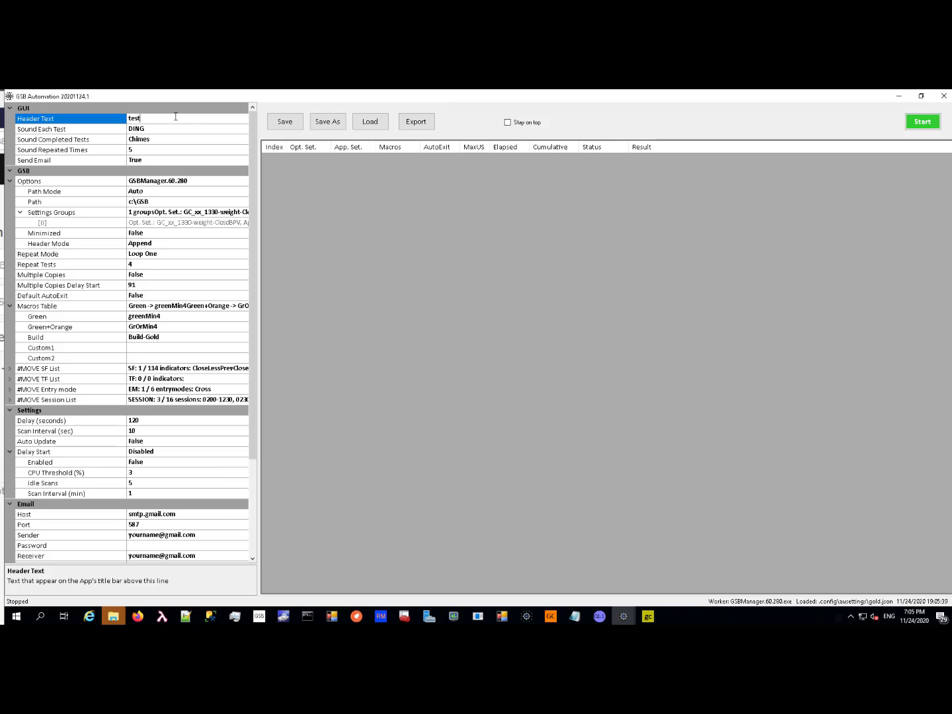
text(test1#)
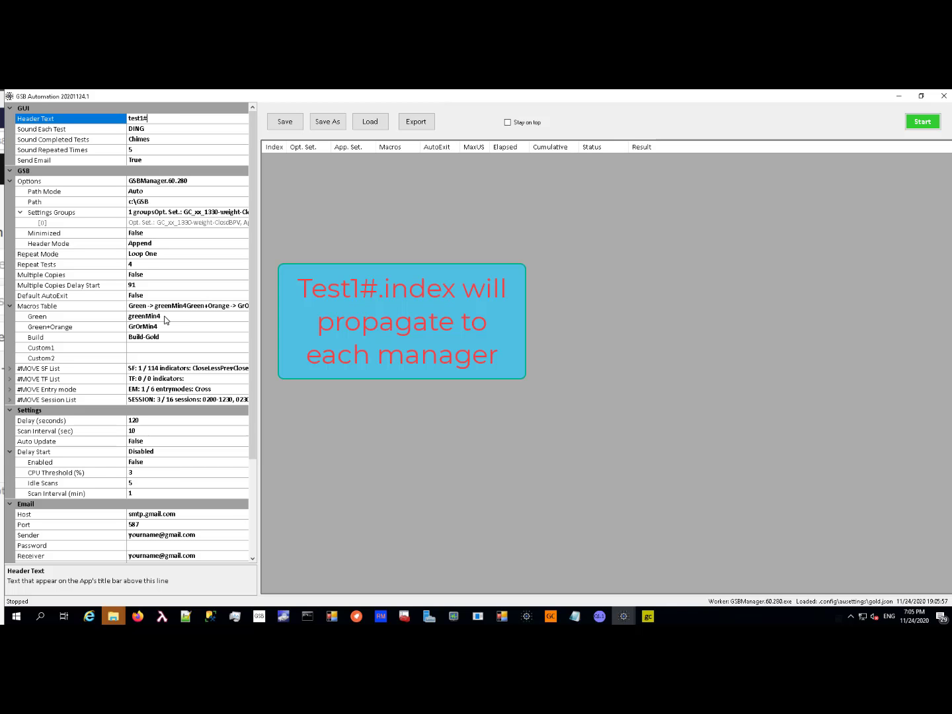
Step: Assign the greenMin4.gsbmacro file to the Green entry of the Macros Table
click(165, 317)
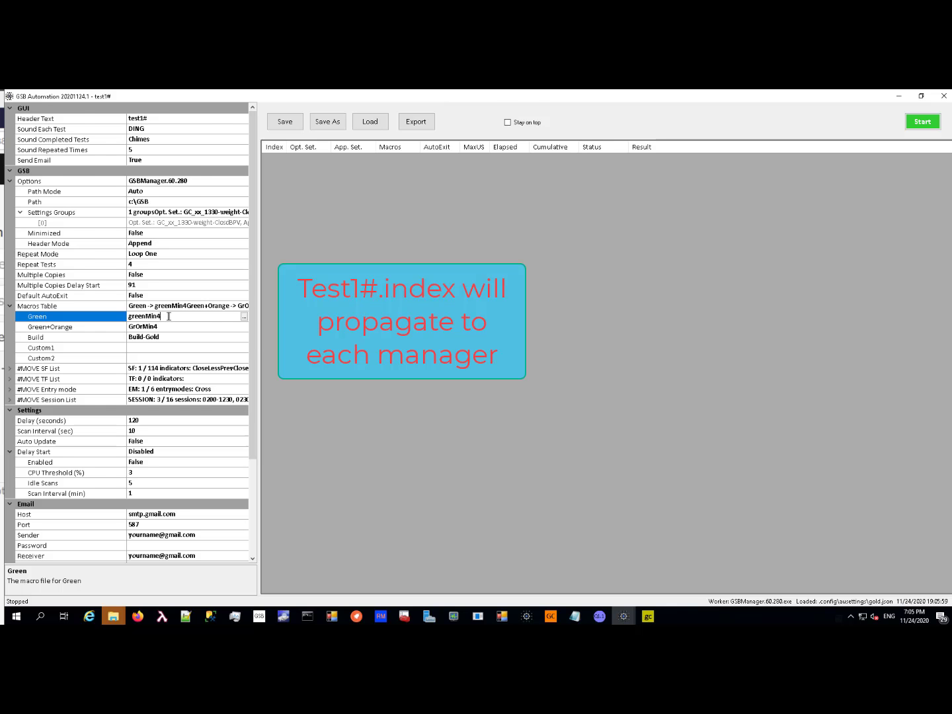
click(244, 317)
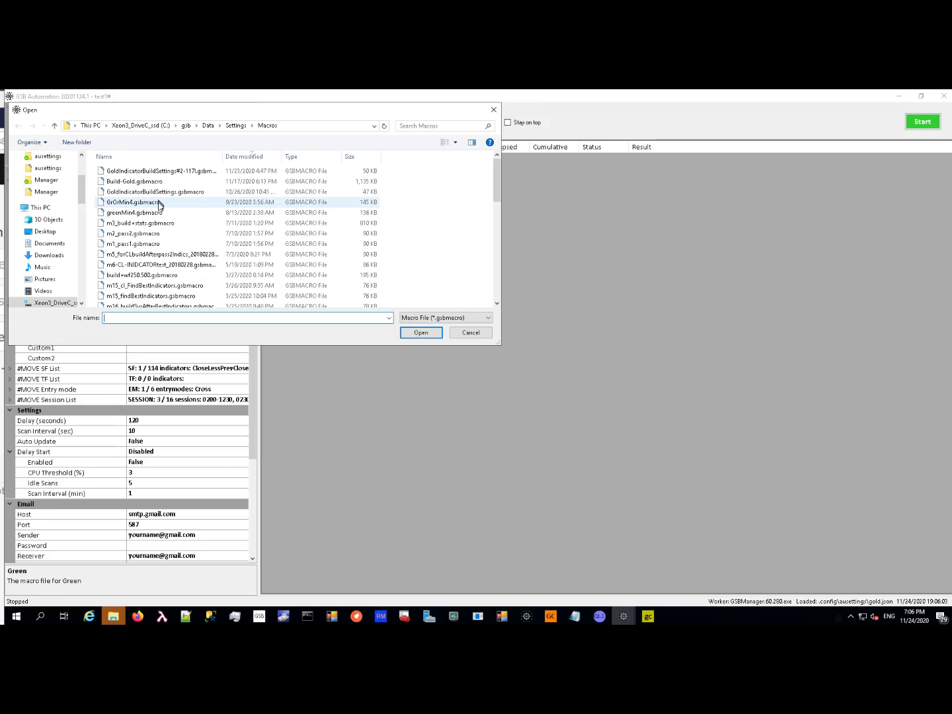
click(159, 212)
click(405, 334)
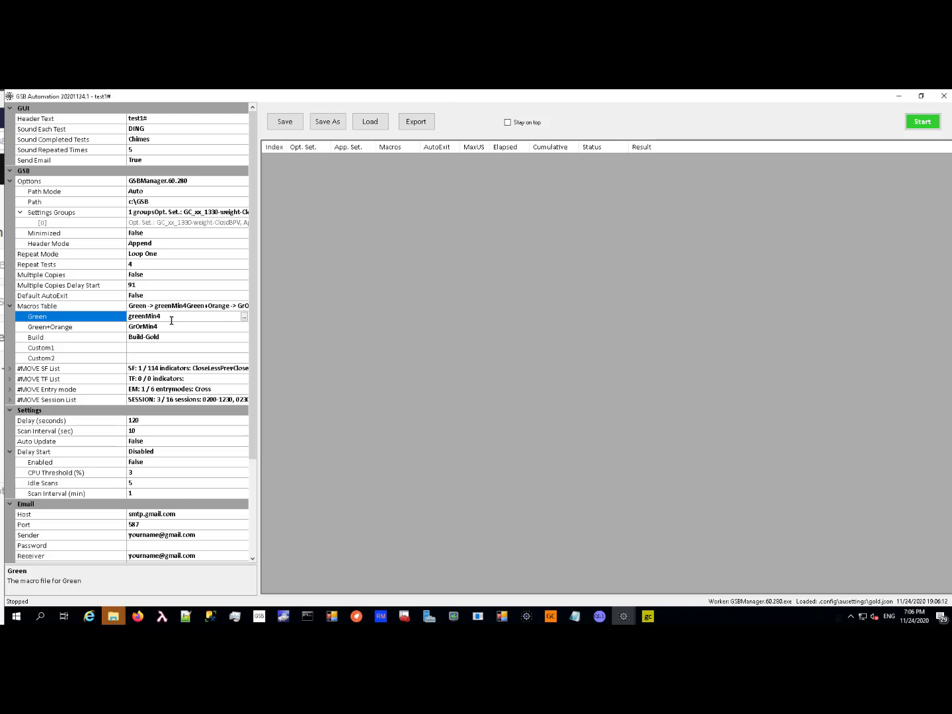
Step: Enable the first 20 indicators, AccumDist through CloseLessHighestHigh, in the #MOVE SF List
click(164, 368)
click(243, 368)
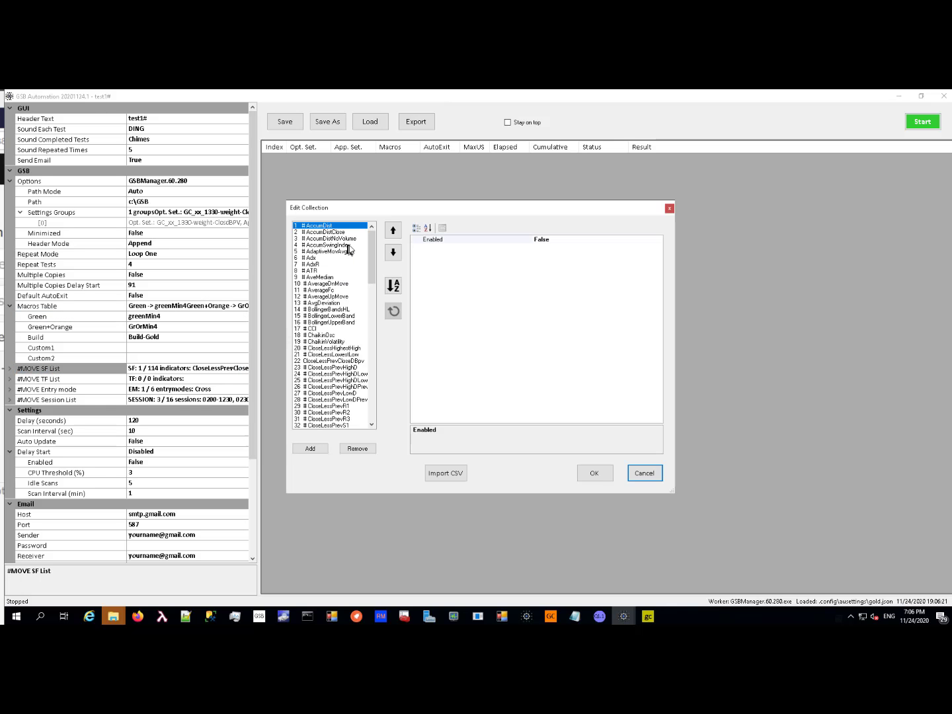
shift+click(324, 349)
click(582, 241)
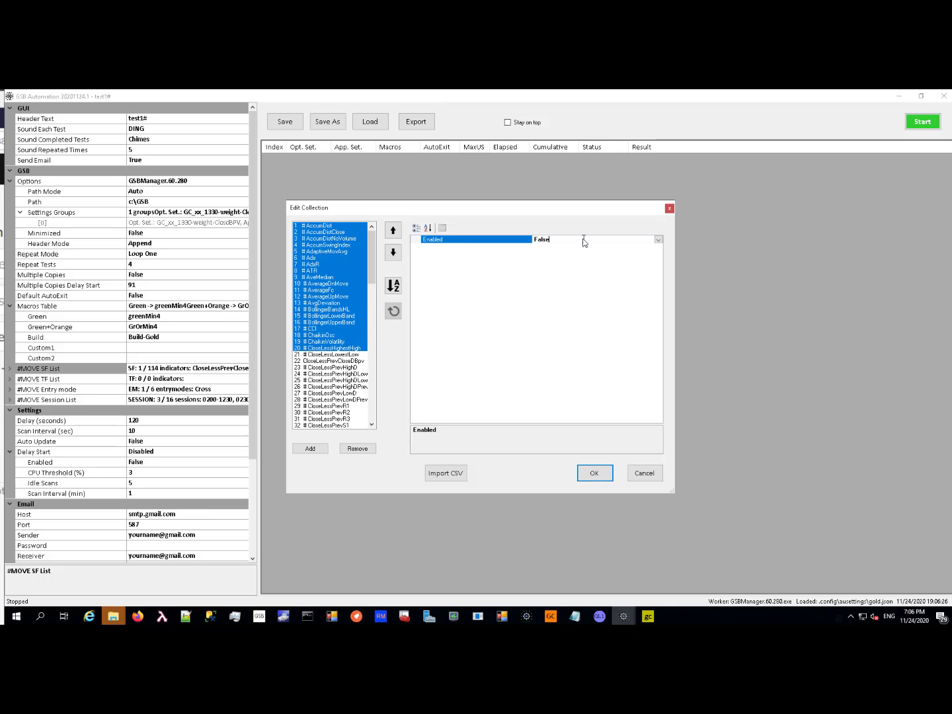
double_click(582, 241)
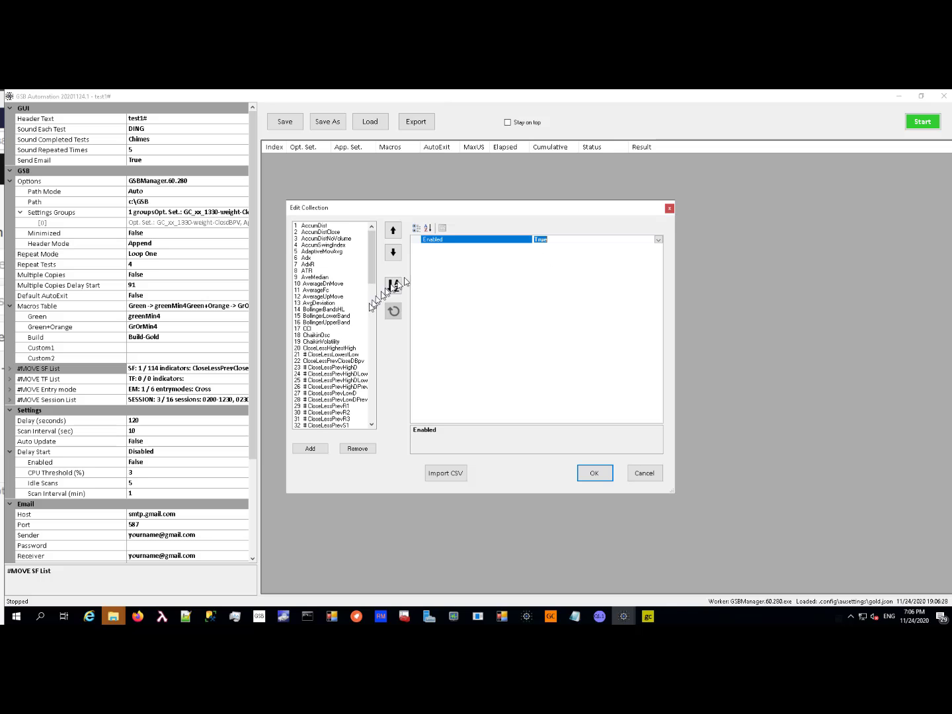
Step: Disable the first 22 indicators in the #MOVE SF List, re-enable CloseLessPrevCloseDBpv and accept the list
click(324, 361)
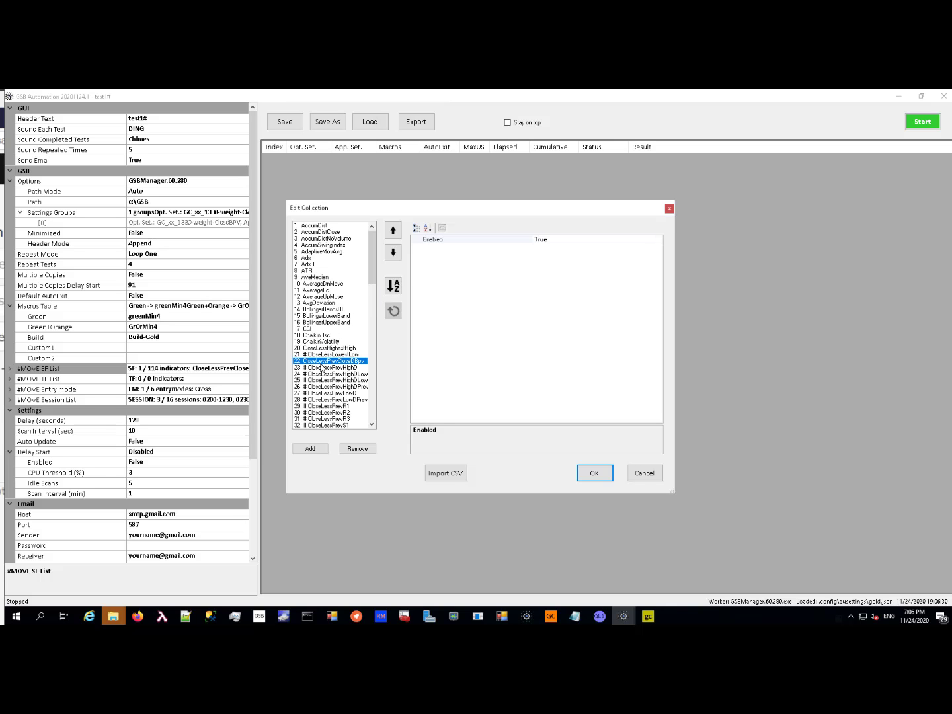
shift+click(318, 229)
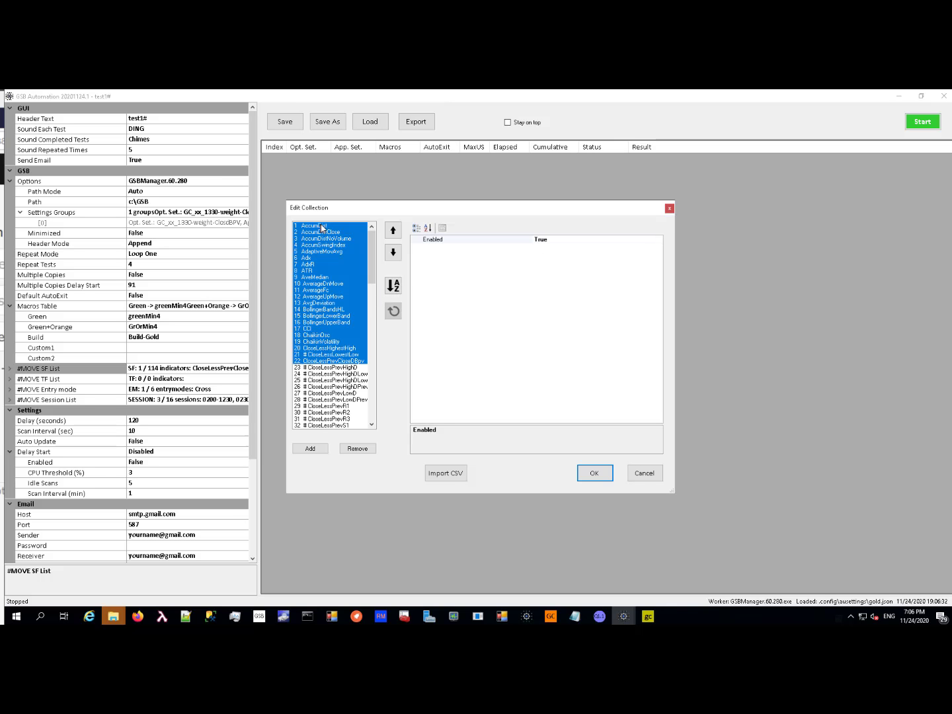
double_click(578, 240)
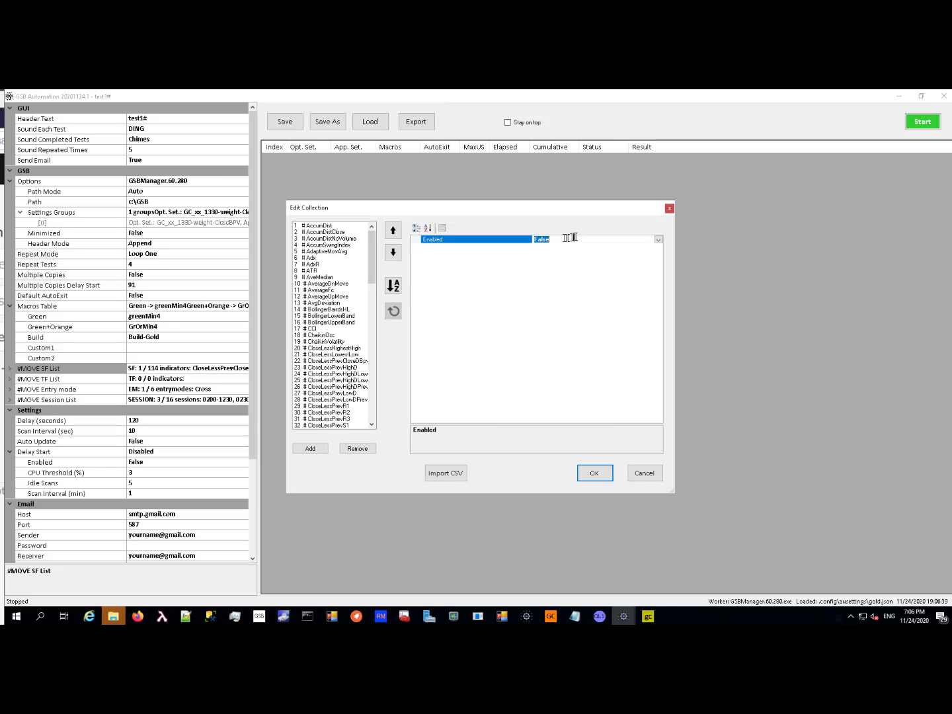
click(354, 361)
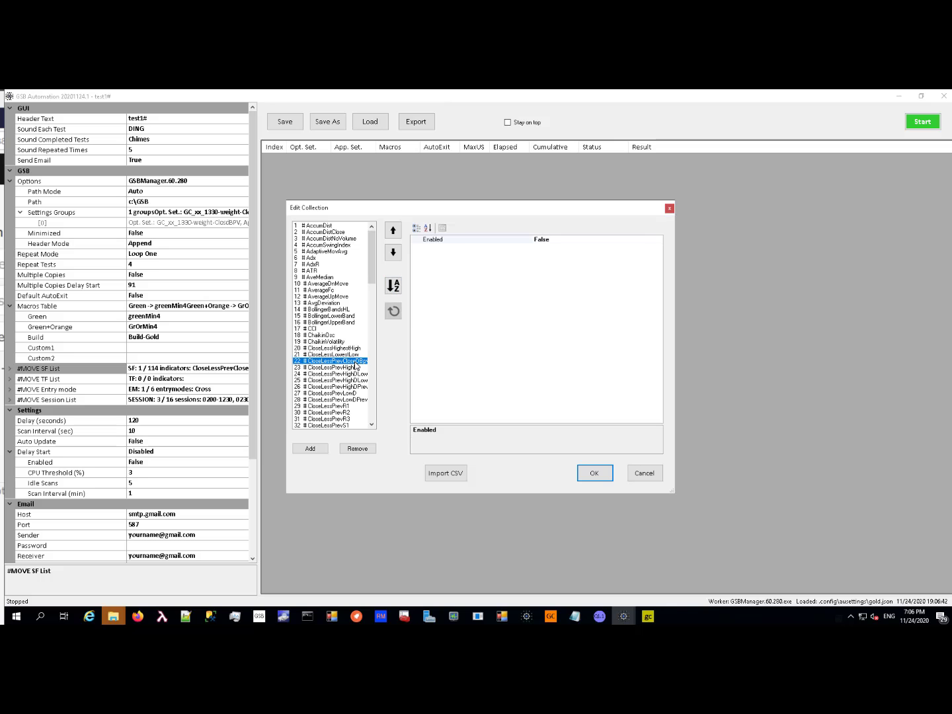
click(568, 241)
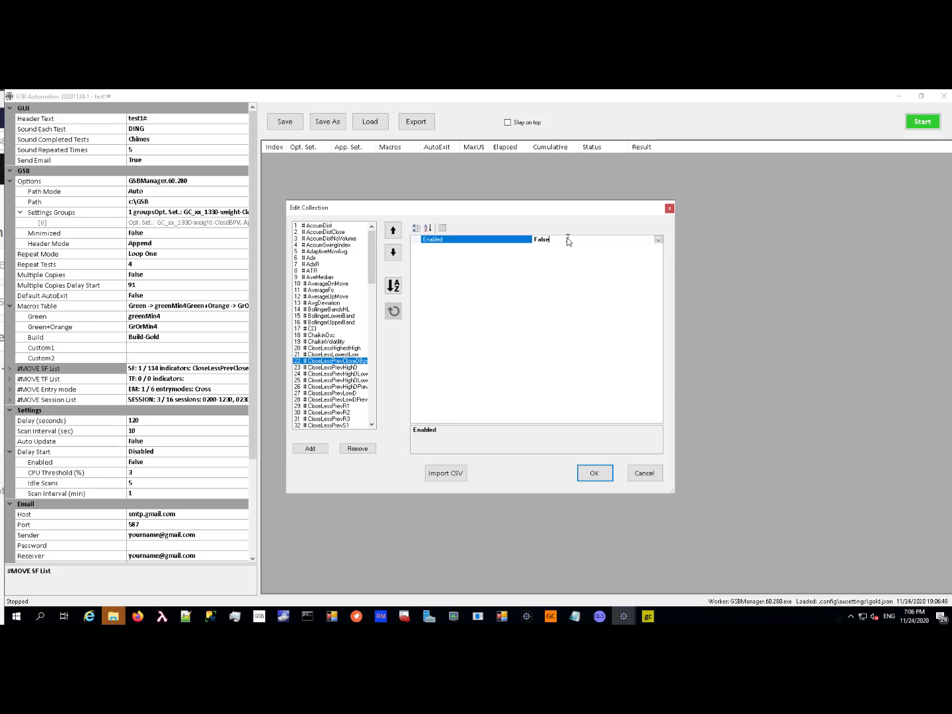
double_click(567, 240)
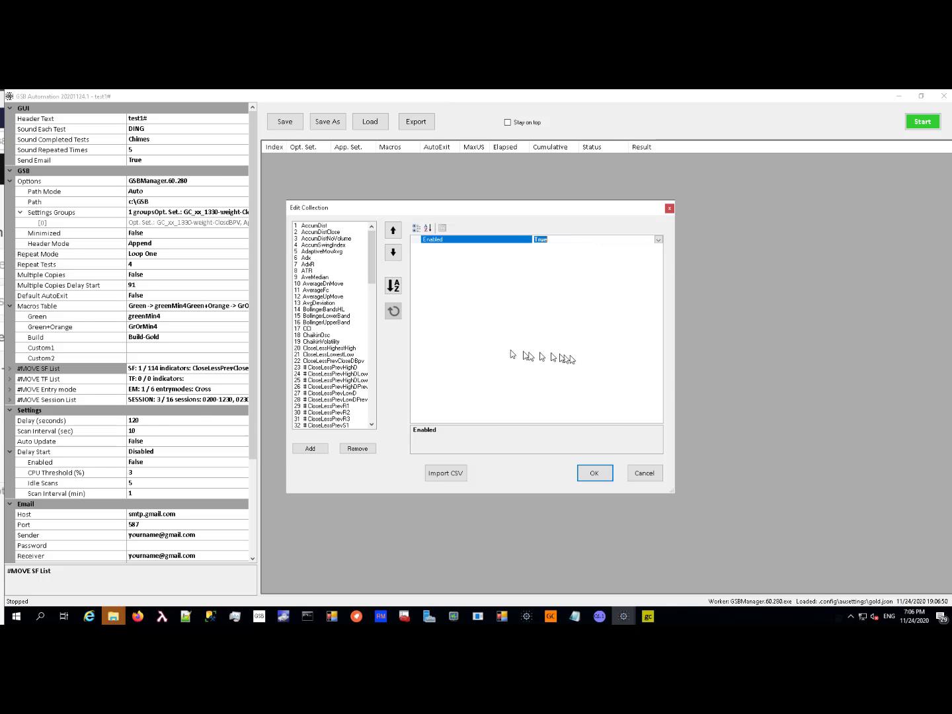
click(595, 474)
Step: Review the Enabled setting of several sessions in the #MOVE Session List and close it without changes, including a look at the settings group summary
click(194, 400)
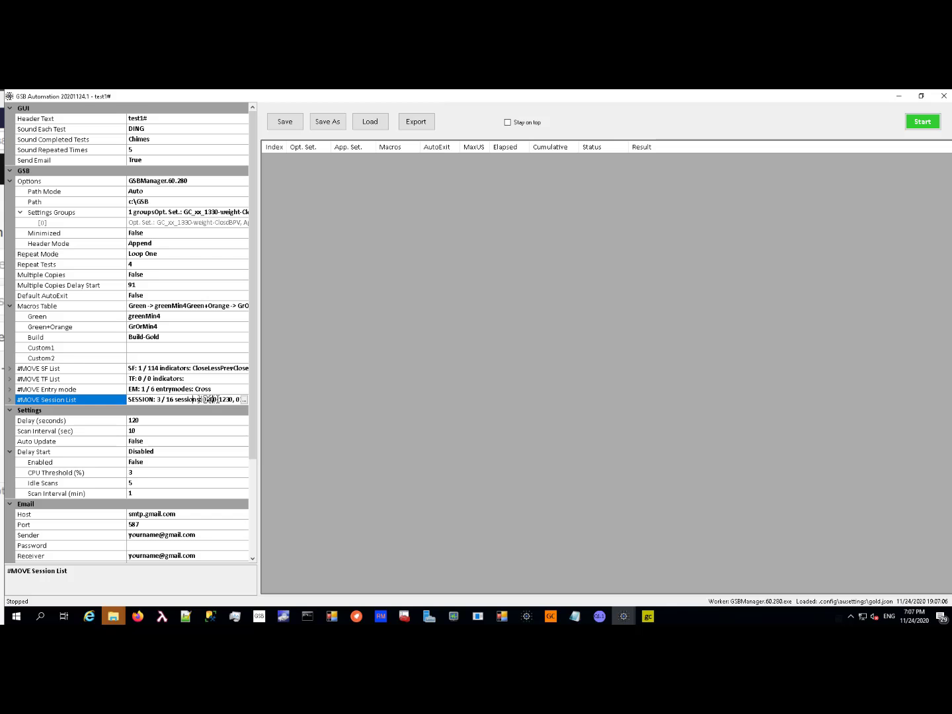
click(244, 400)
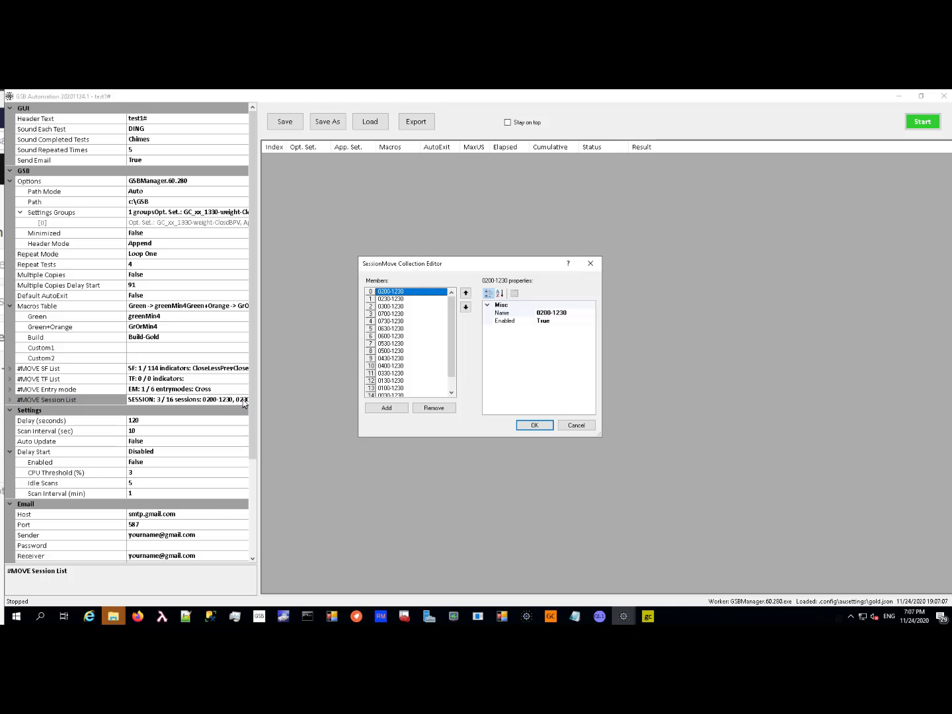
click(392, 300)
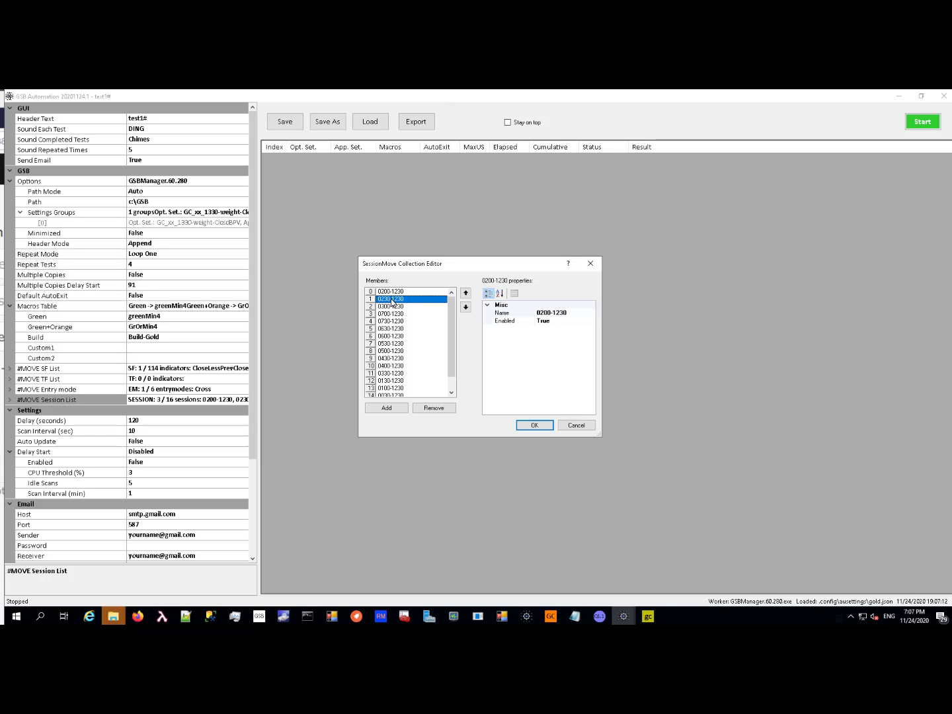
click(390, 307)
click(387, 314)
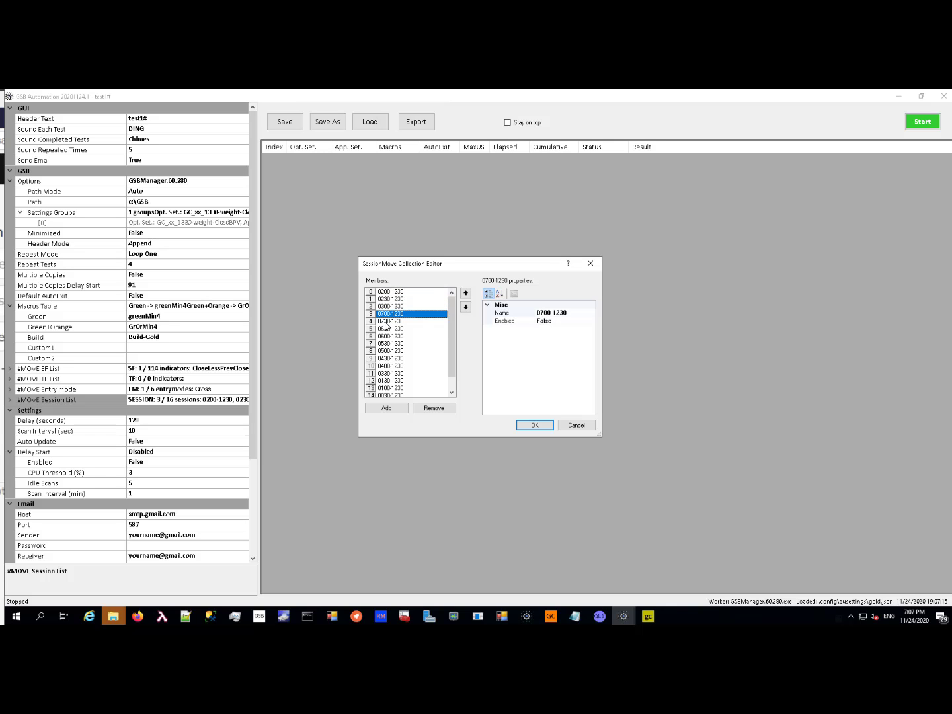
click(388, 329)
click(388, 351)
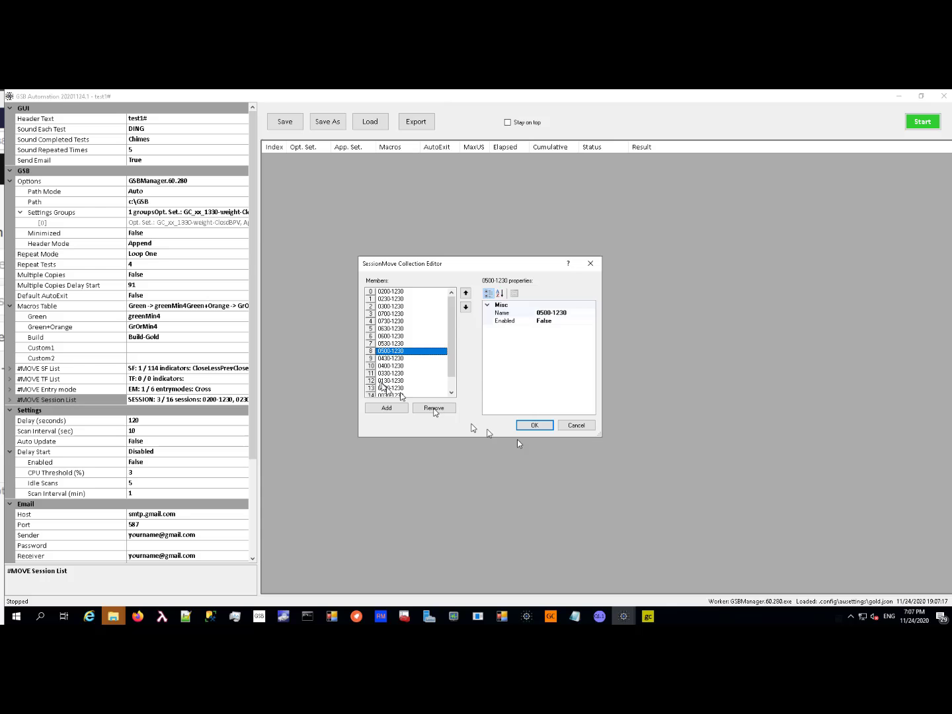
click(576, 425)
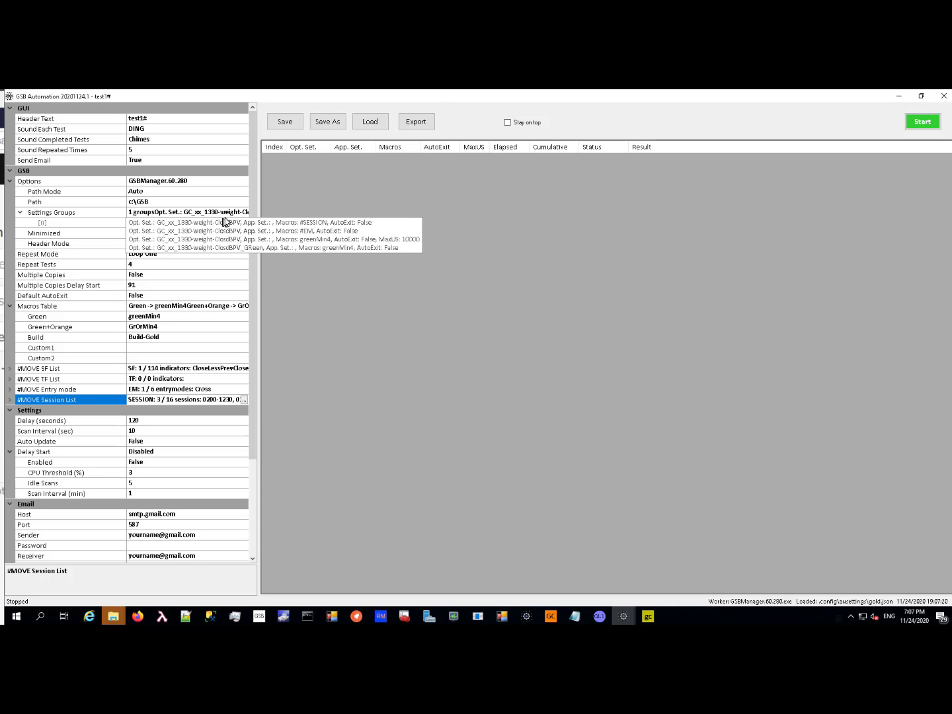
click(233, 219)
Step: Sort the #MOVE SF List indicators alphabetically and reset them to their original order
click(211, 368)
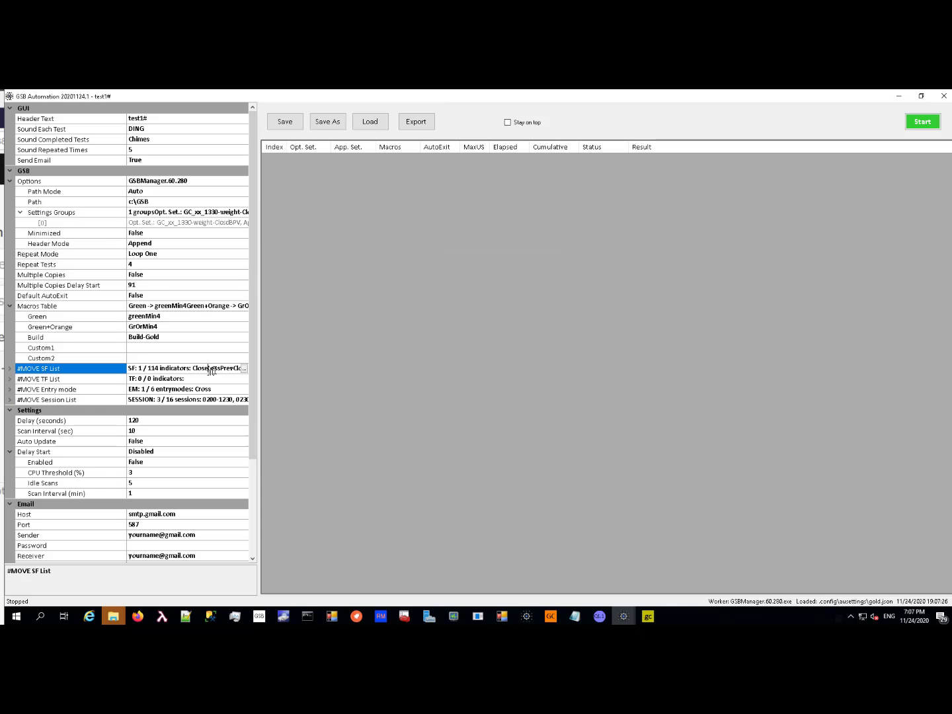
click(244, 368)
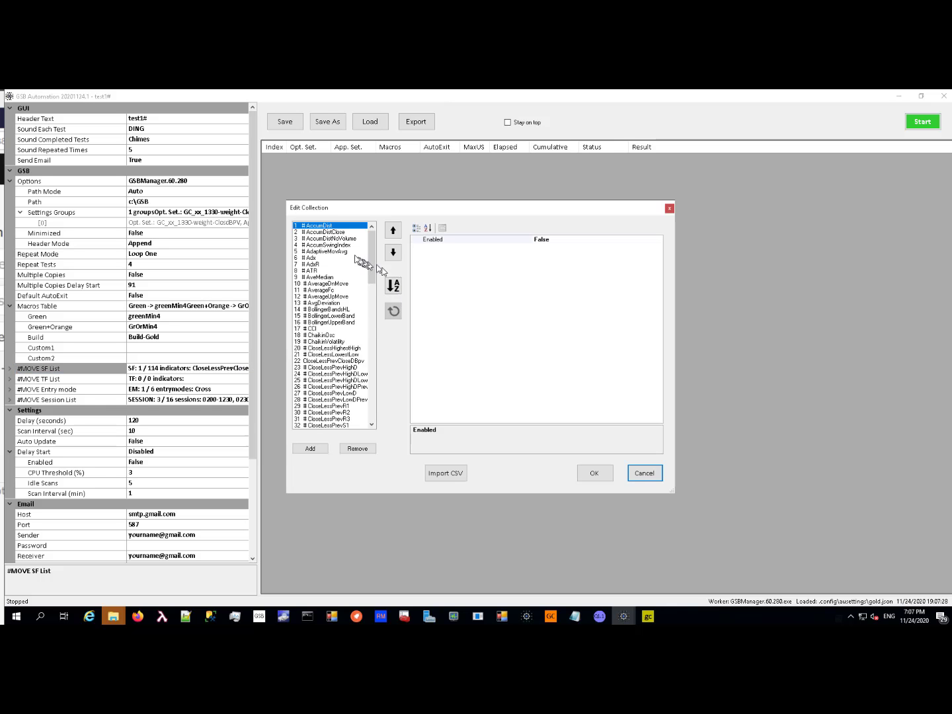
click(393, 285)
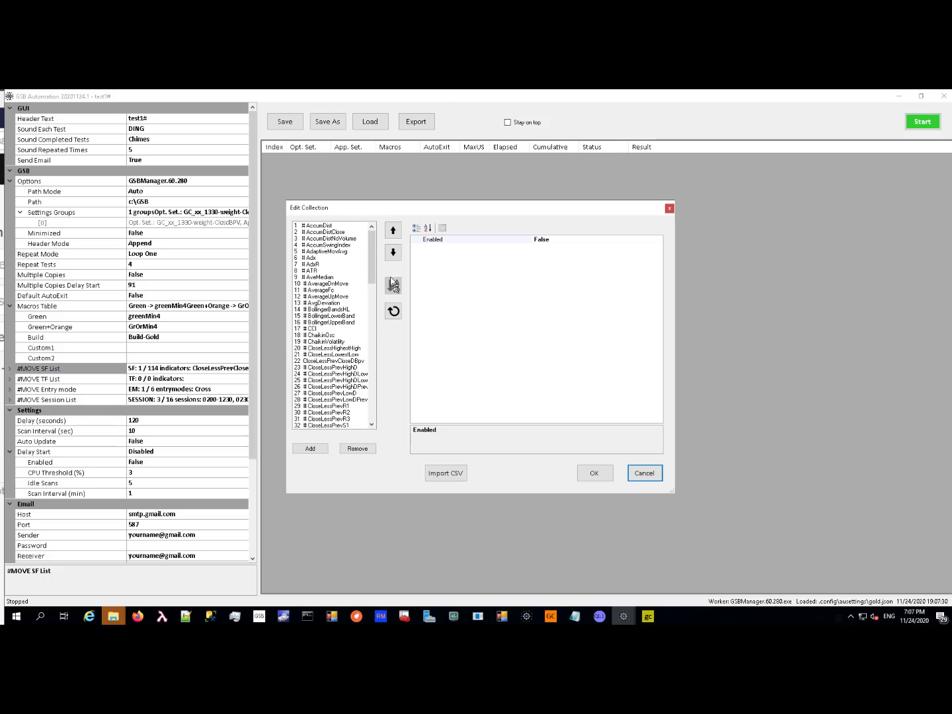
mouse_move(372, 245)
mouse_down()
mouse_move(371, 390)
mouse_move(372, 261)
mouse_up()
click(395, 312)
click(394, 312)
mouse_move(372, 260)
mouse_down()
mouse_move(372, 316)
mouse_move(371, 261)
mouse_up()
Step: Move the CloseLessPrevCloseDBpv indicator up to the first place in the #MOVE SF List
click(344, 342)
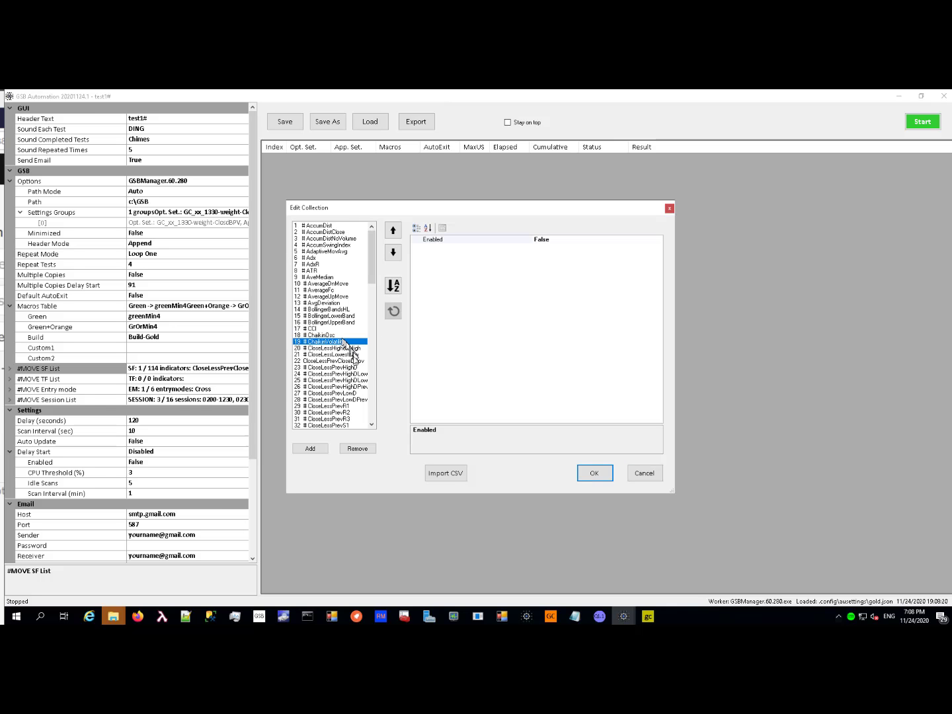
click(351, 361)
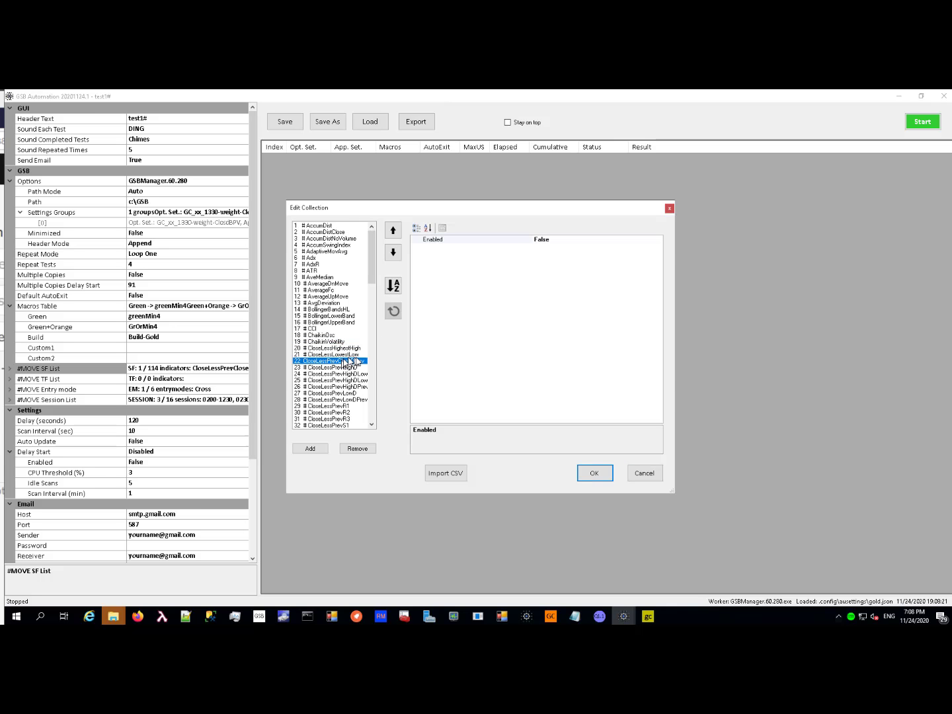
click(392, 230)
click(393, 230)
click(393, 230)
click(393, 231)
click(393, 230)
click(393, 230)
click(393, 229)
click(396, 230)
double_click(397, 231)
double_click(397, 231)
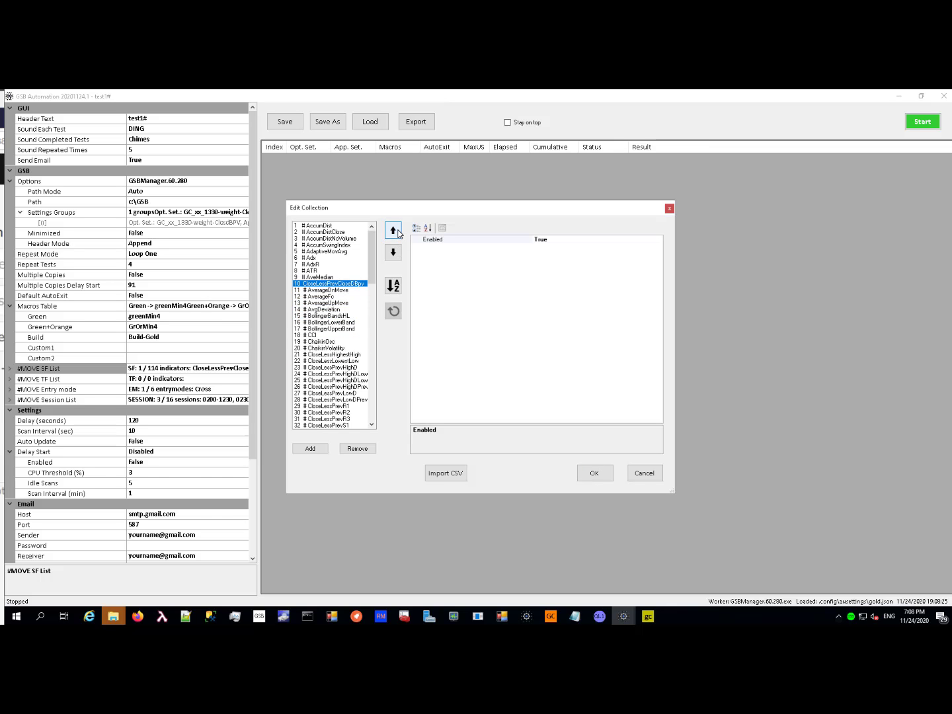
click(397, 231)
double_click(396, 231)
double_click(397, 231)
double_click(397, 230)
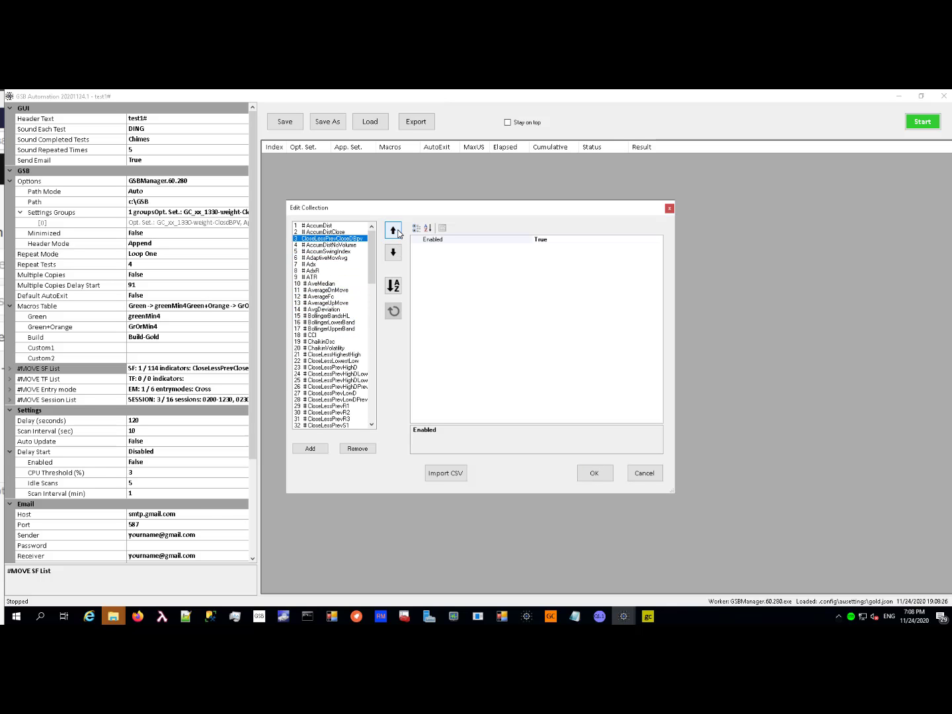
click(397, 230)
click(397, 231)
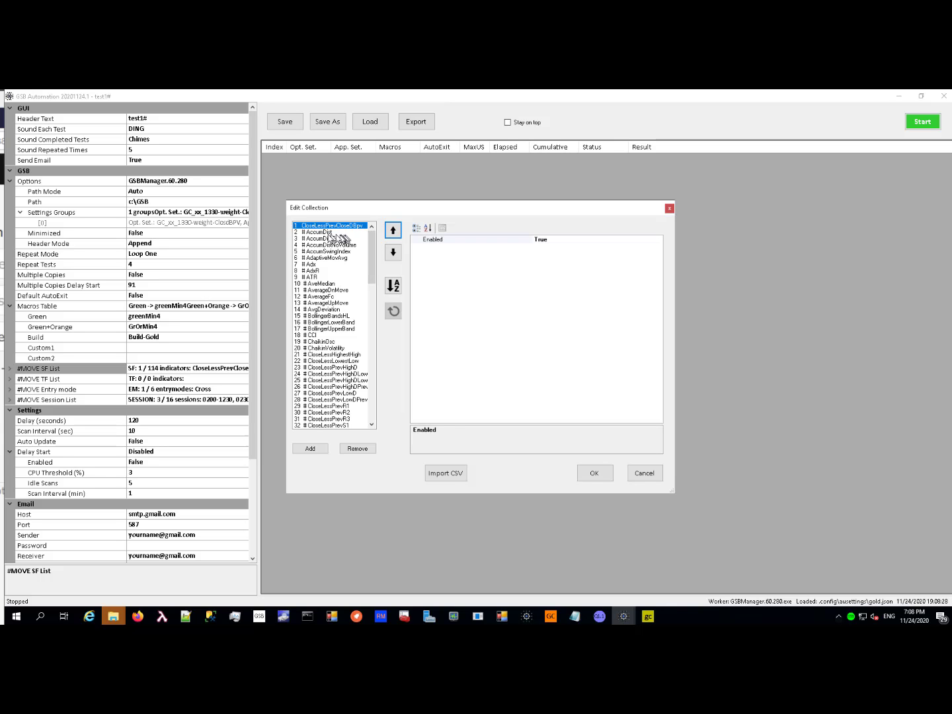
Step: Open the indicator CSV import for the #MOVE SF List, cancel it and discard the list changes
click(444, 477)
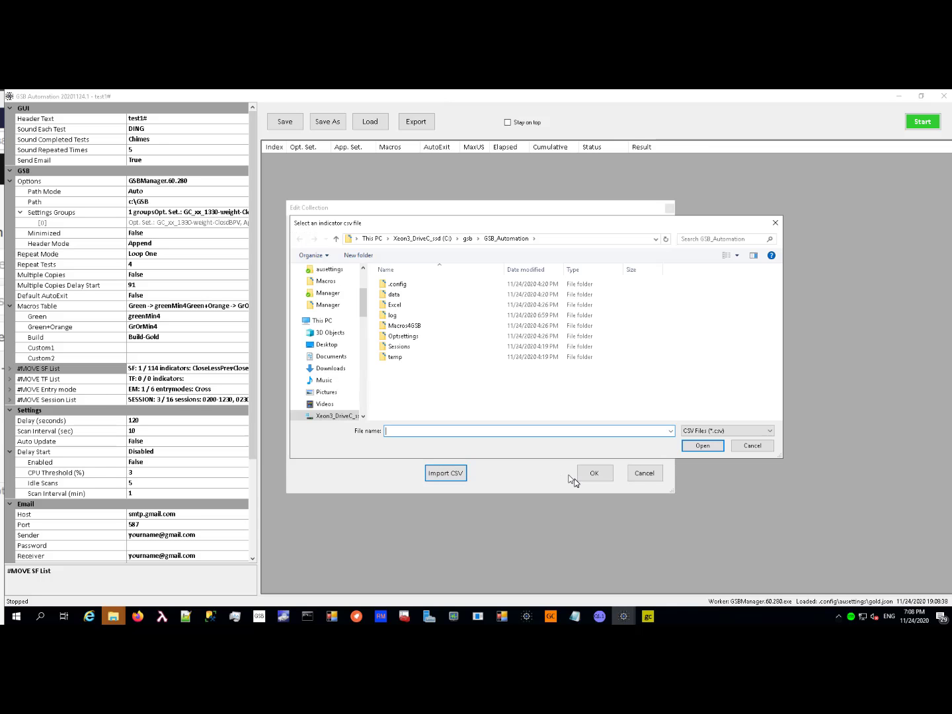
click(753, 446)
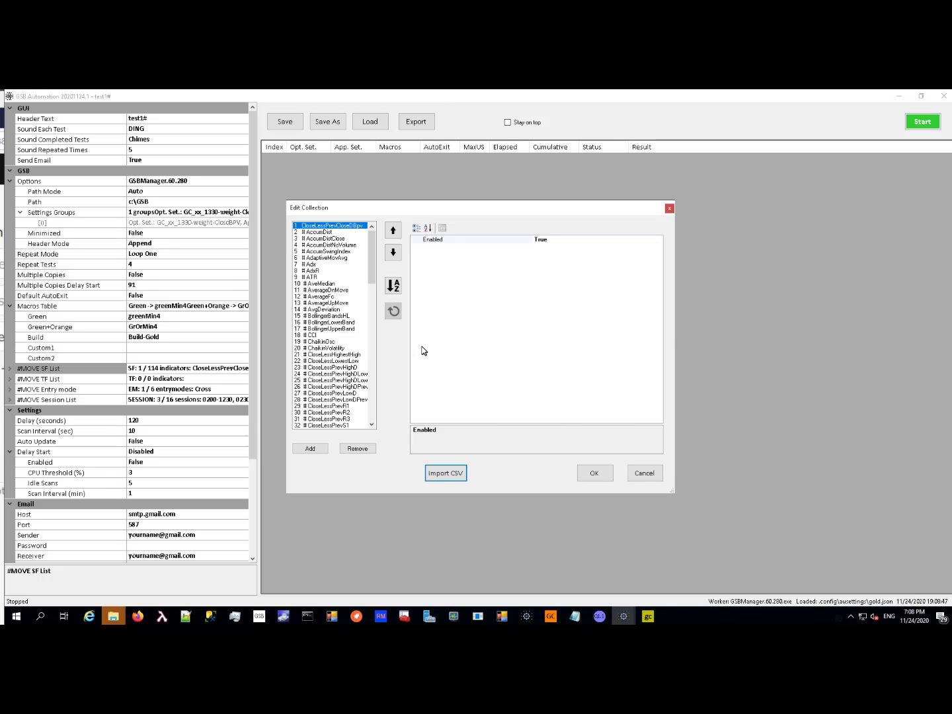
click(629, 473)
Step: Review the entry modes in the #MOVE Entry mode list and close it
click(210, 389)
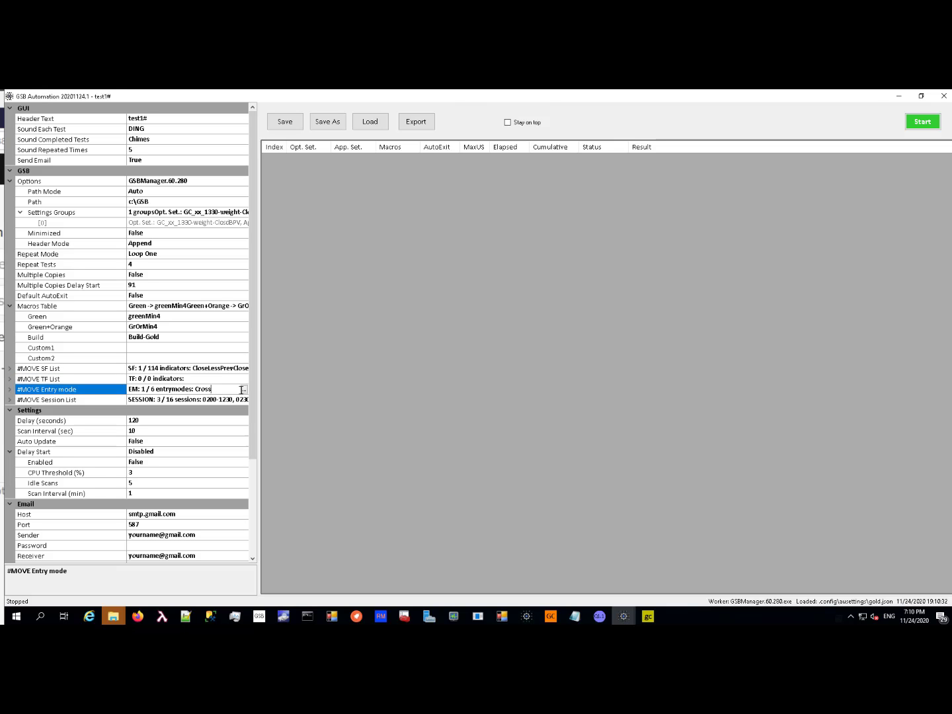
click(243, 389)
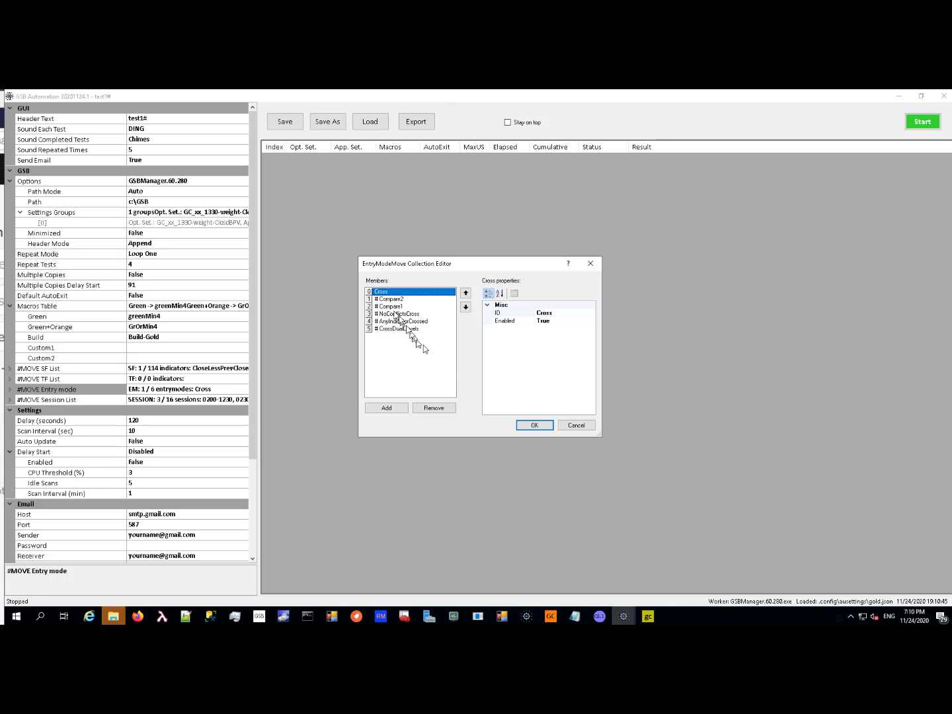
click(534, 425)
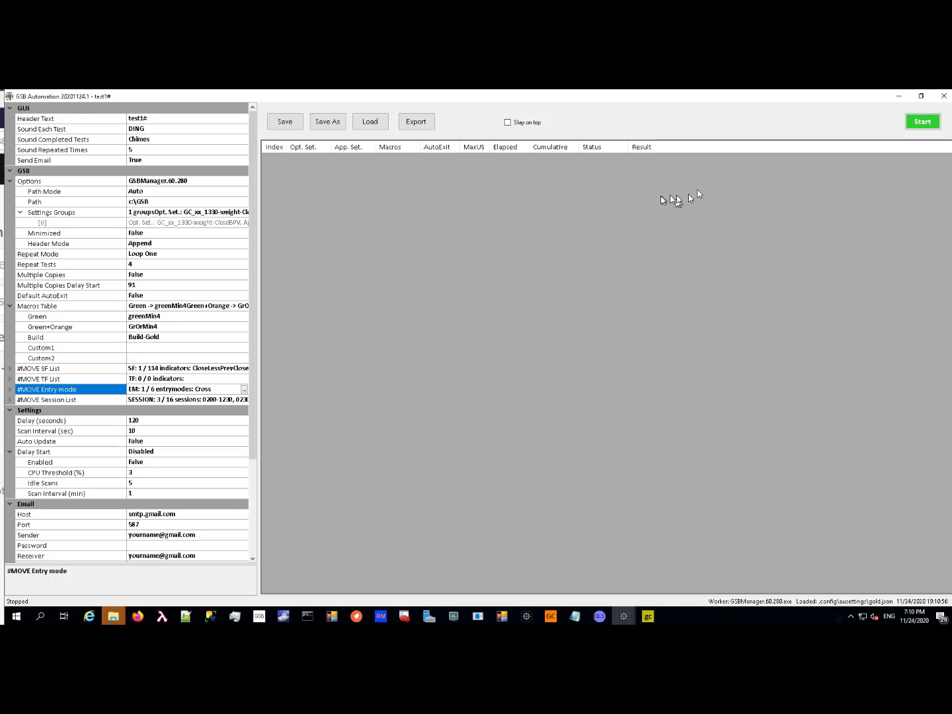
Step: Start and abort the automation run to list its tests, widening the Macros column to check the macro sequence
click(917, 122)
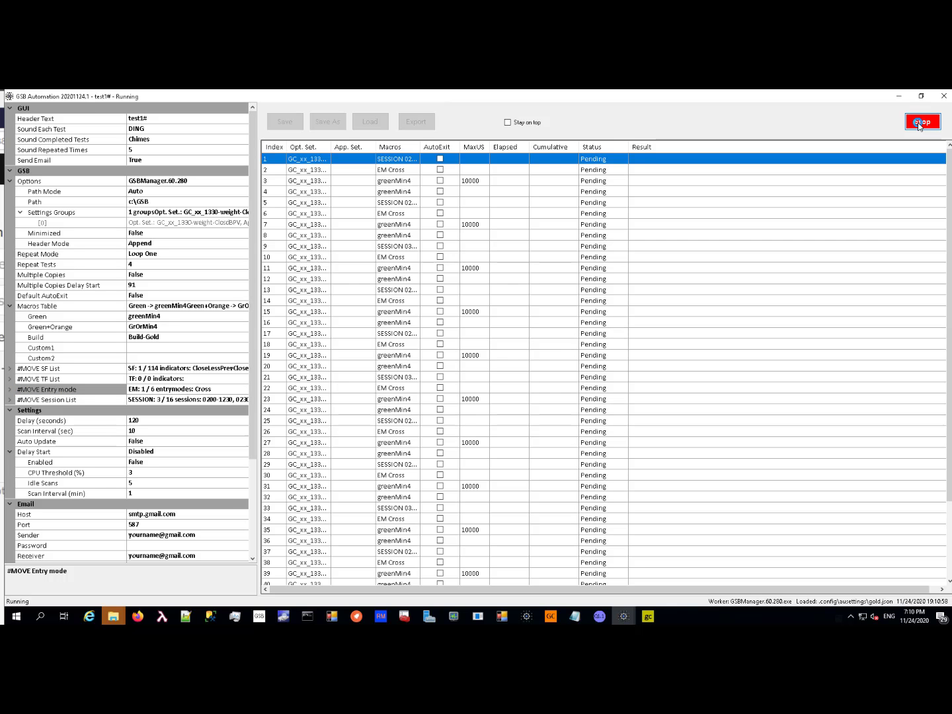
click(920, 123)
click(480, 391)
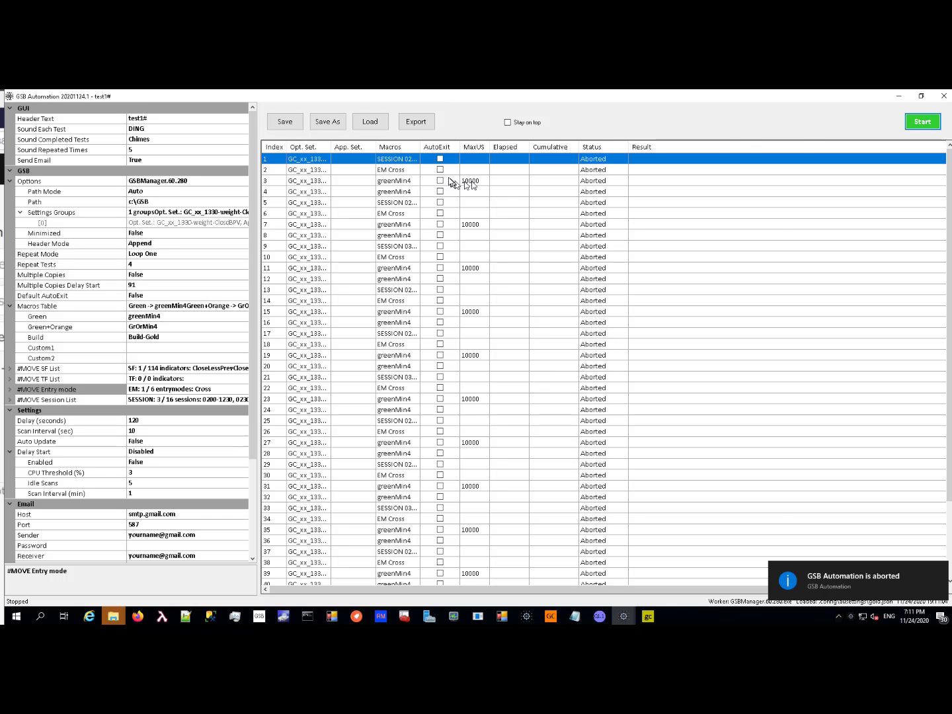
drag(421, 149, 573, 160)
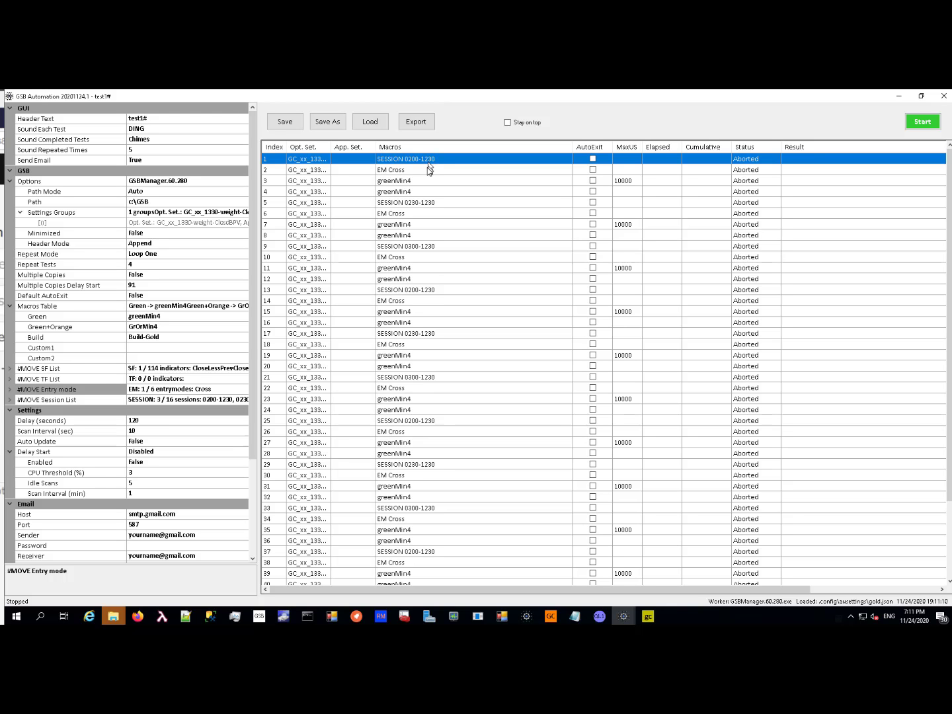
click(408, 183)
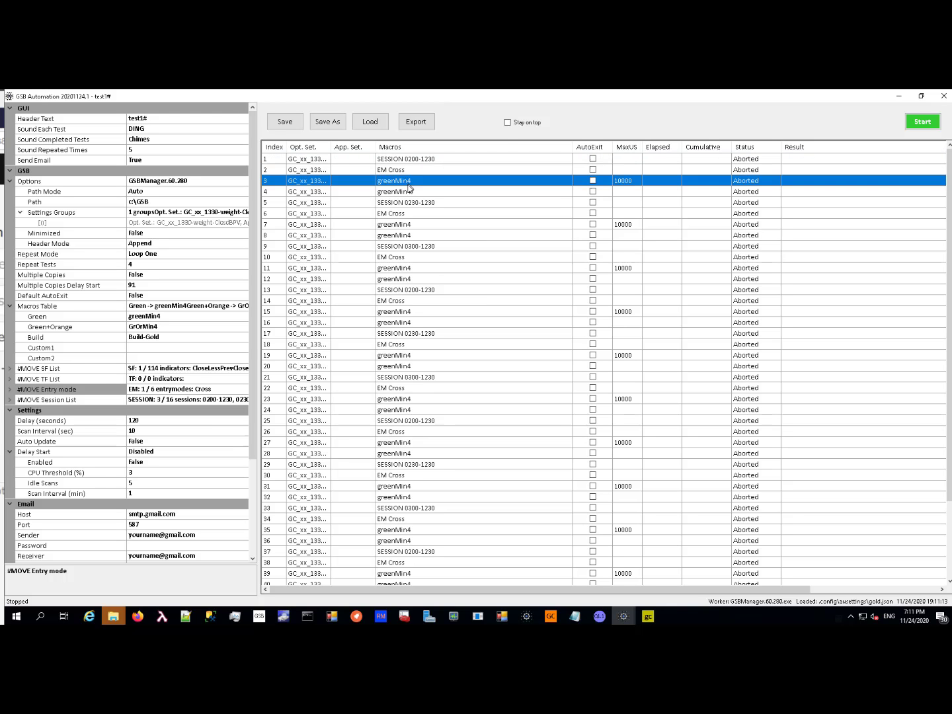
click(408, 192)
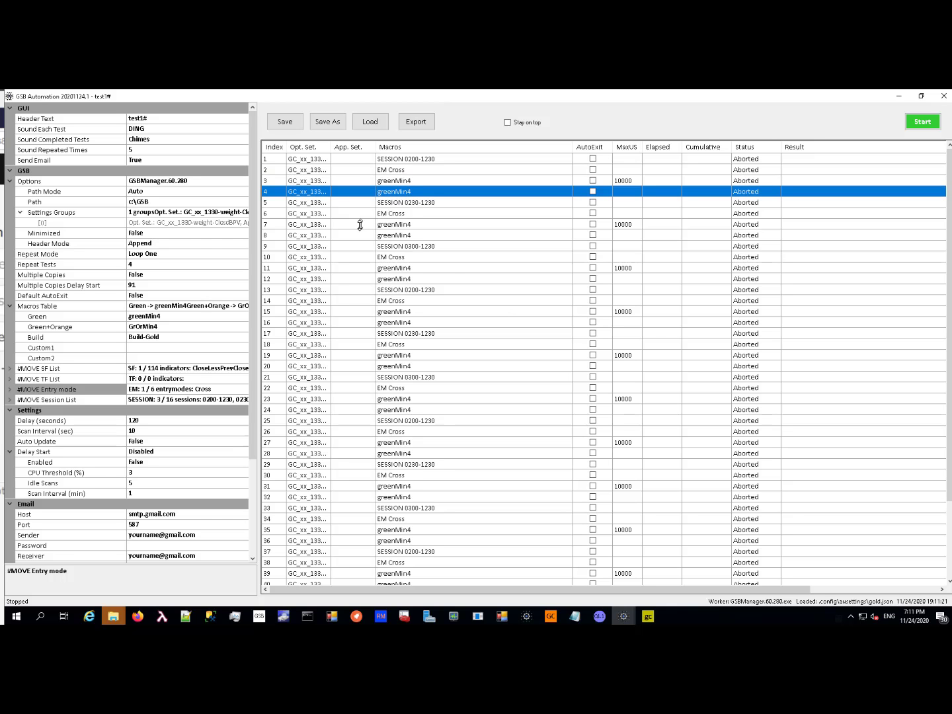
Step: Change the last command in the settings group's command sequence from GReen to Build
double_click(239, 215)
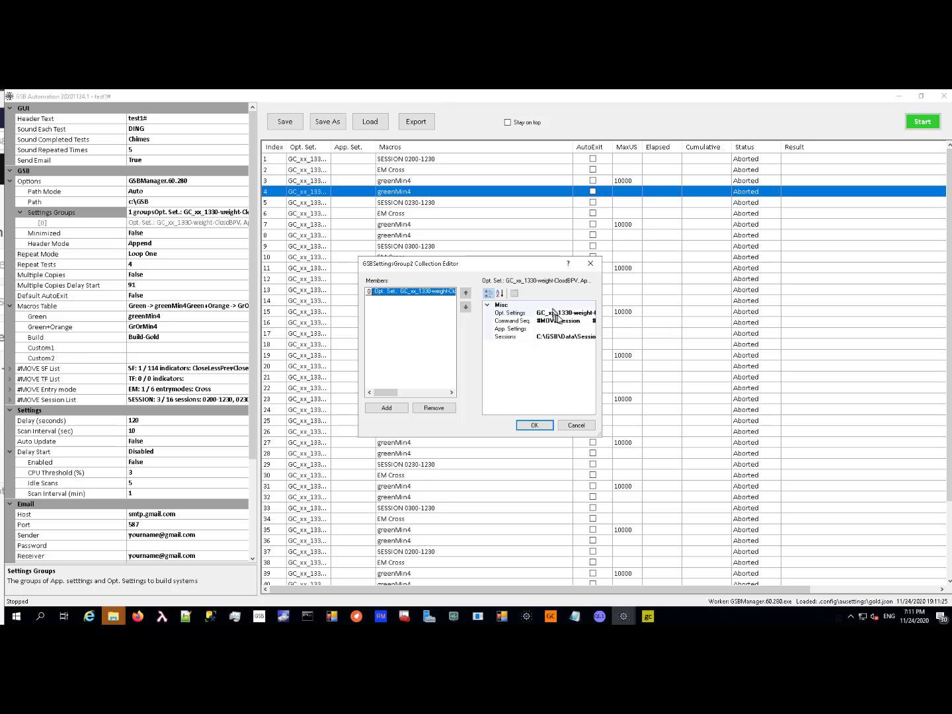
click(563, 321)
click(591, 322)
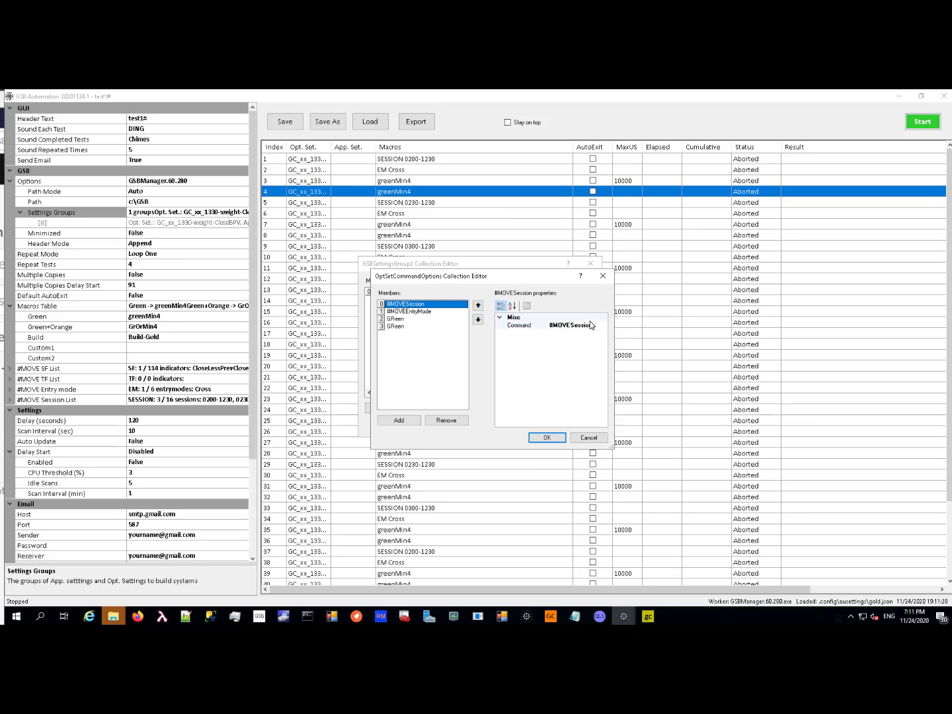
click(396, 326)
click(578, 324)
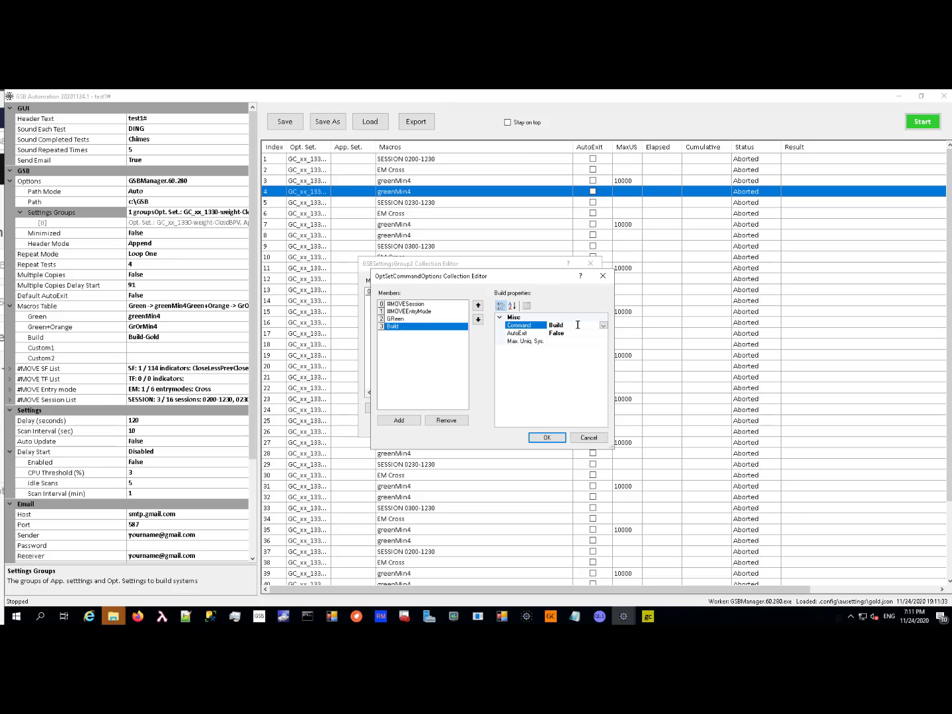
Step: Clear the maximum unique systems value of the GReen command and accept the command sequence and settings group
click(396, 319)
click(574, 342)
click(524, 339)
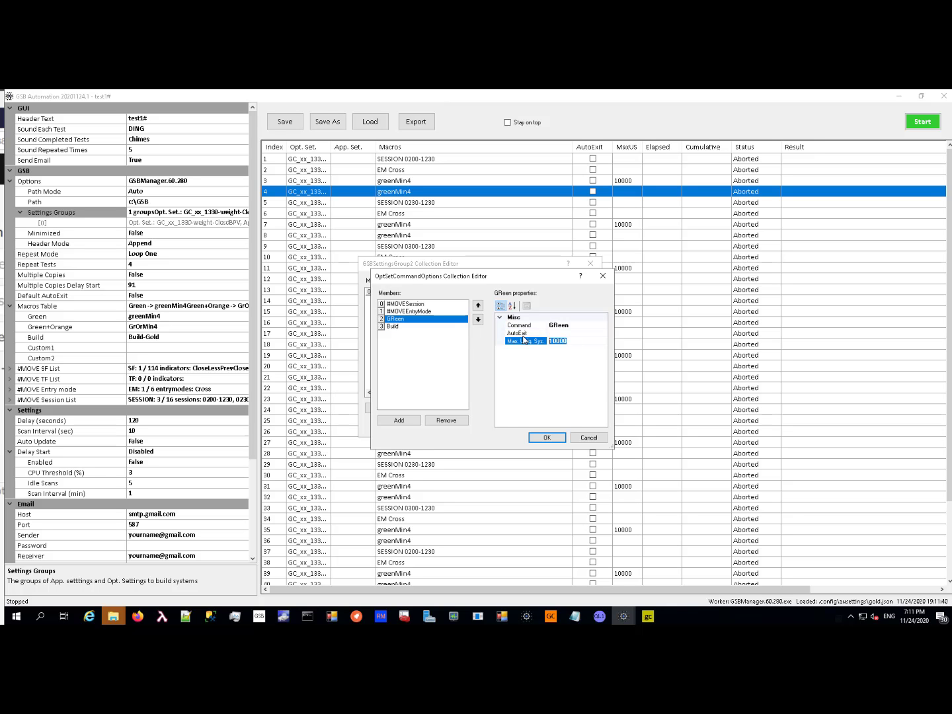
key(BackSpace)
click(549, 438)
click(533, 425)
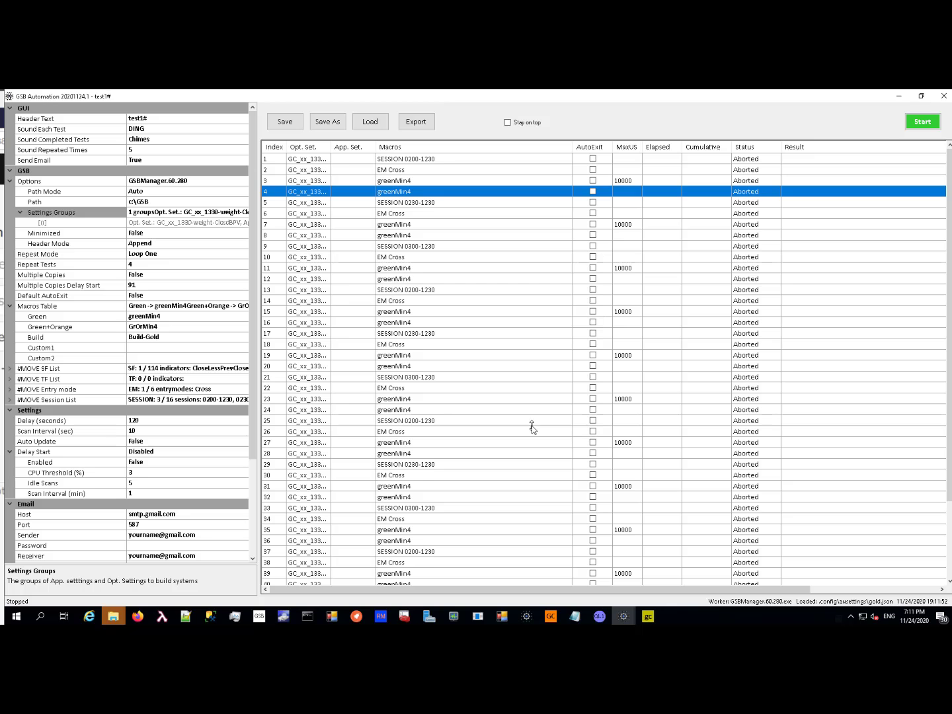
Step: Start and abort the run to regenerate the test list, and review the macro order across the three sessions
click(918, 123)
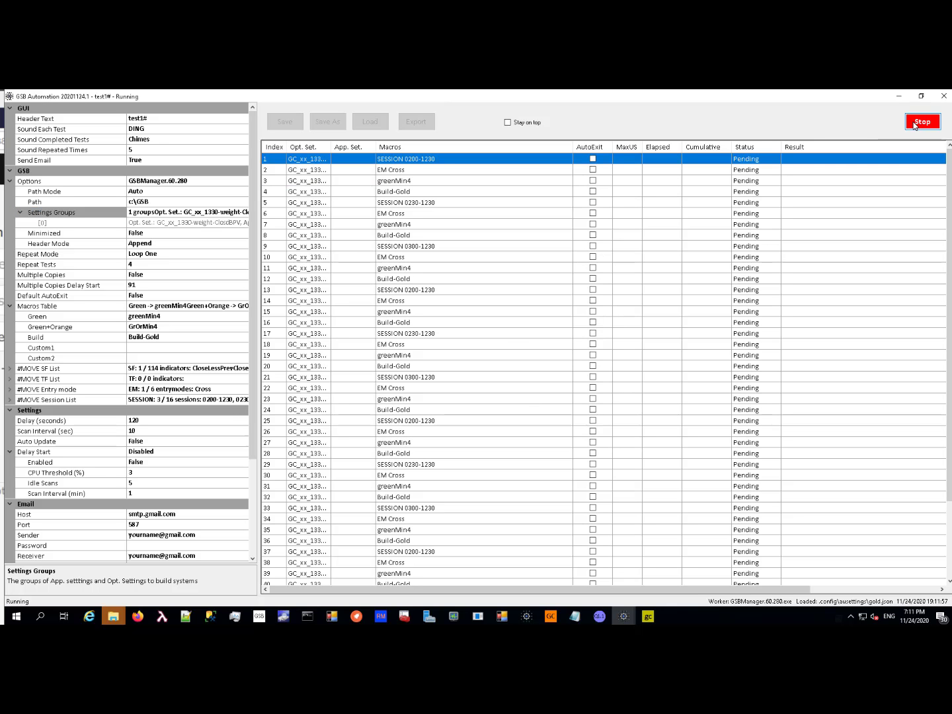
click(918, 124)
click(482, 391)
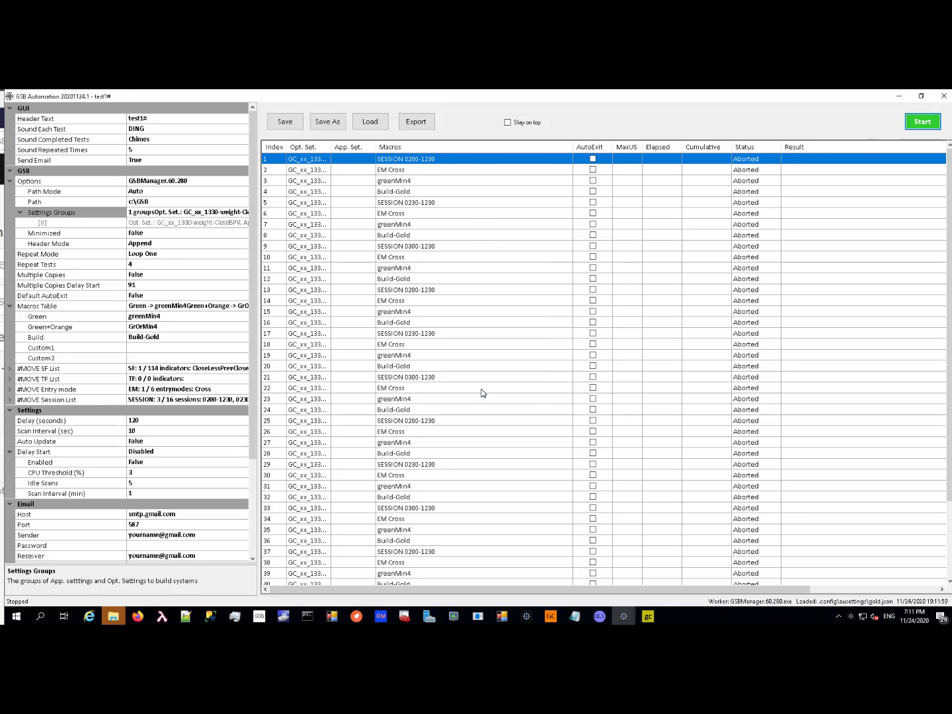
click(403, 171)
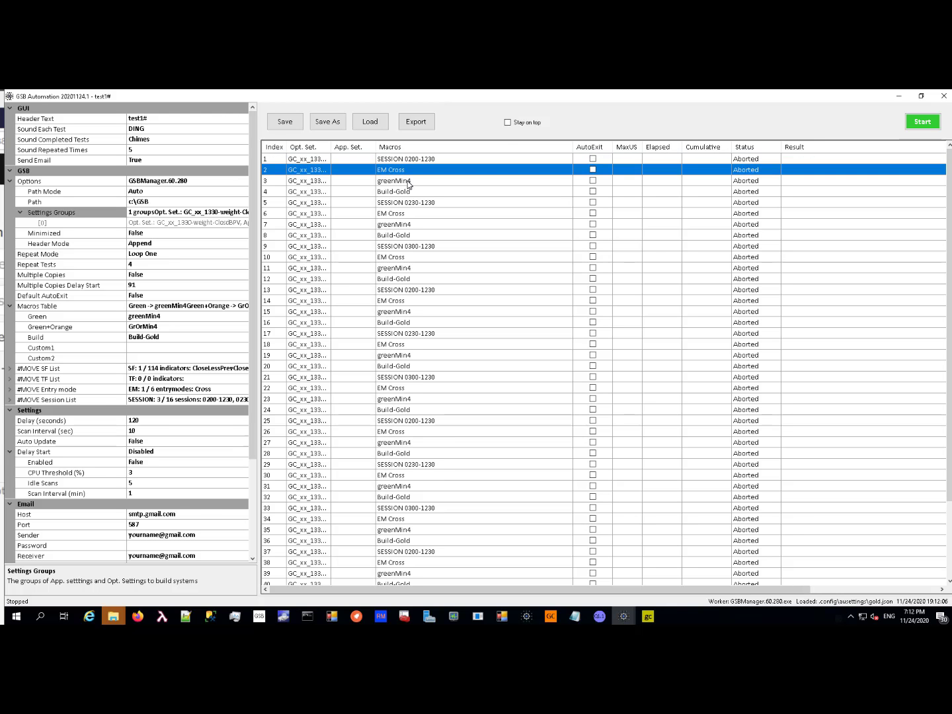
click(407, 183)
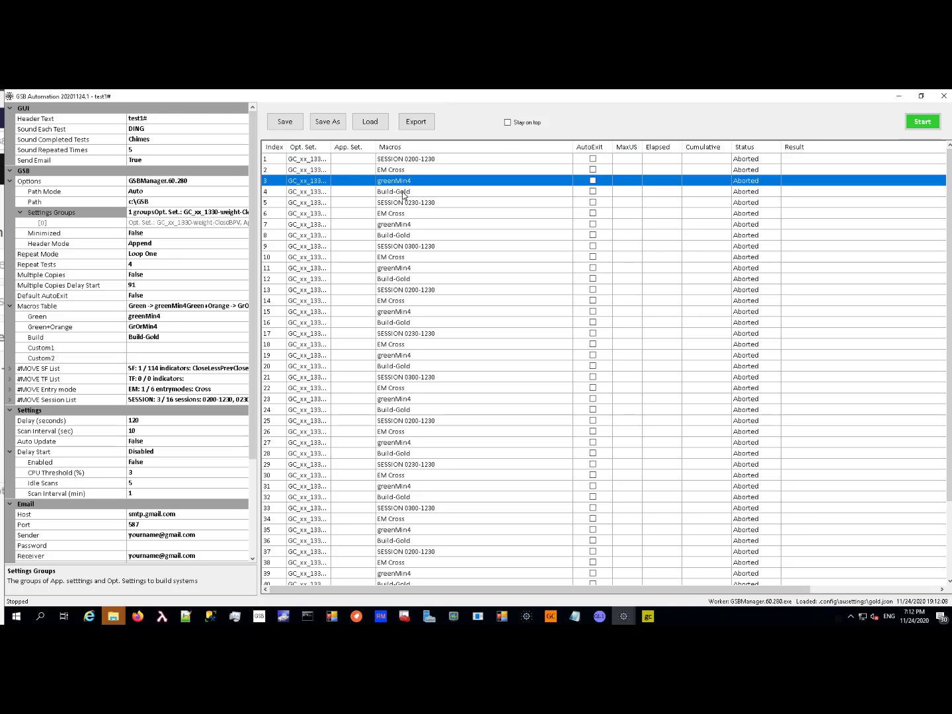
click(401, 194)
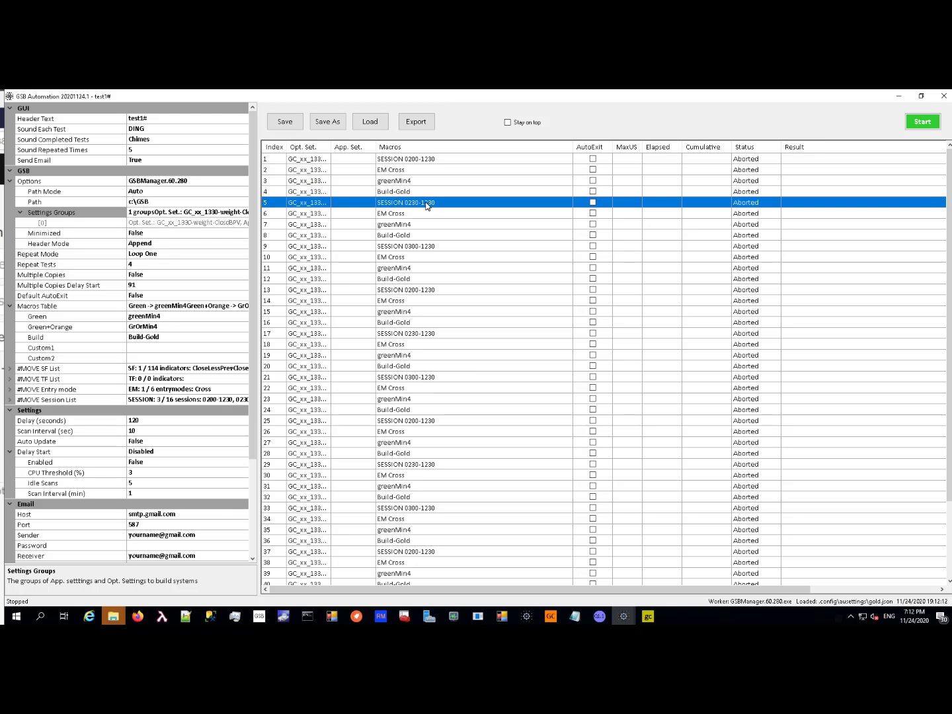
click(426, 248)
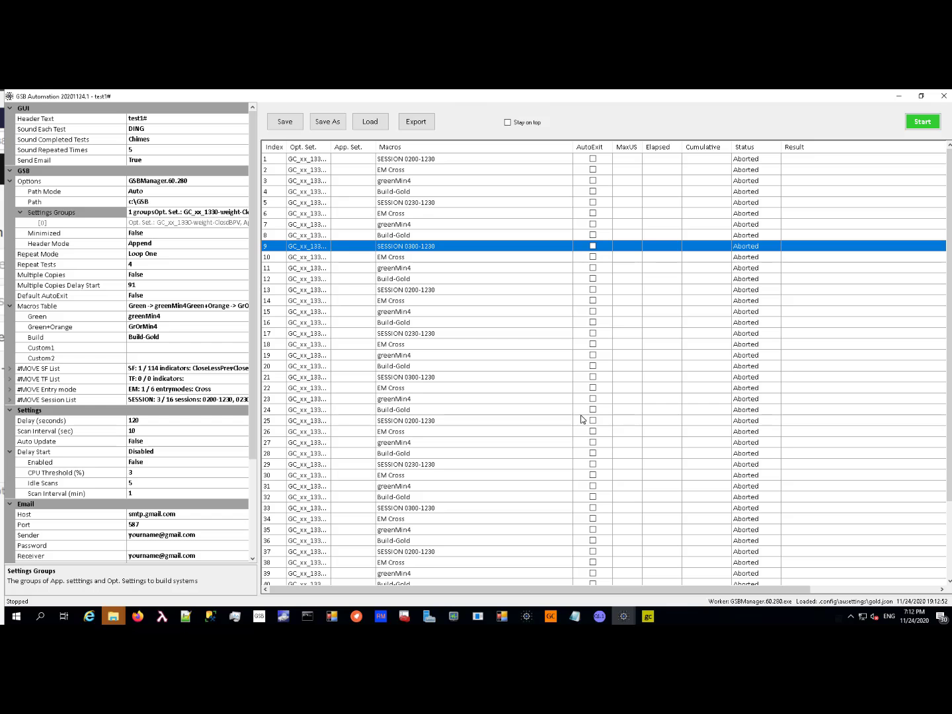
Step: Set Repeat Tests to 1, and start and abort the run to preview the shortened test list
click(140, 266)
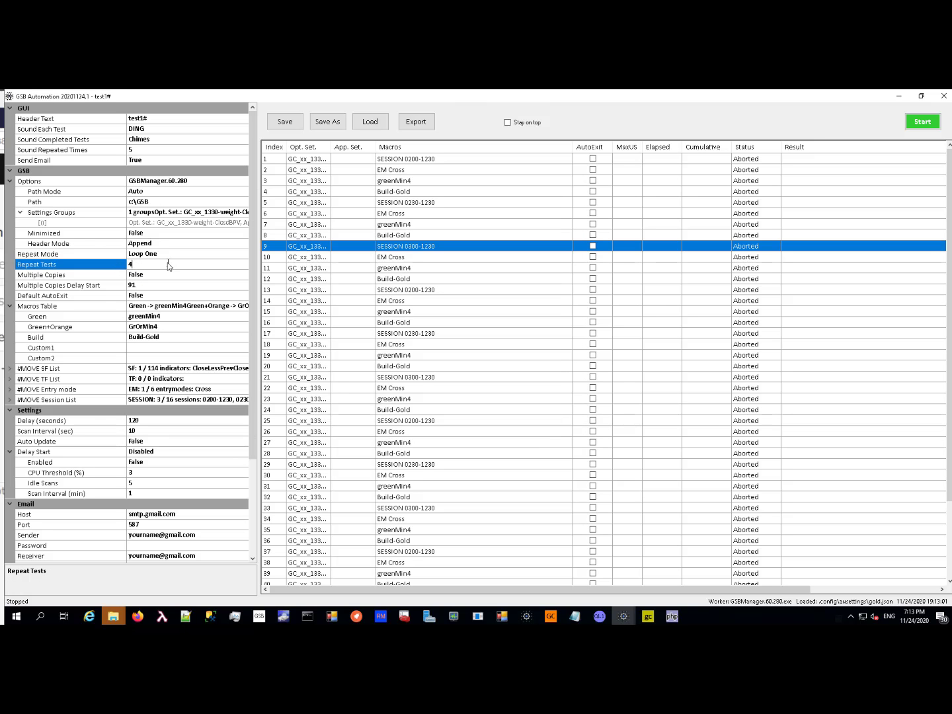
text(1)
double_click(925, 123)
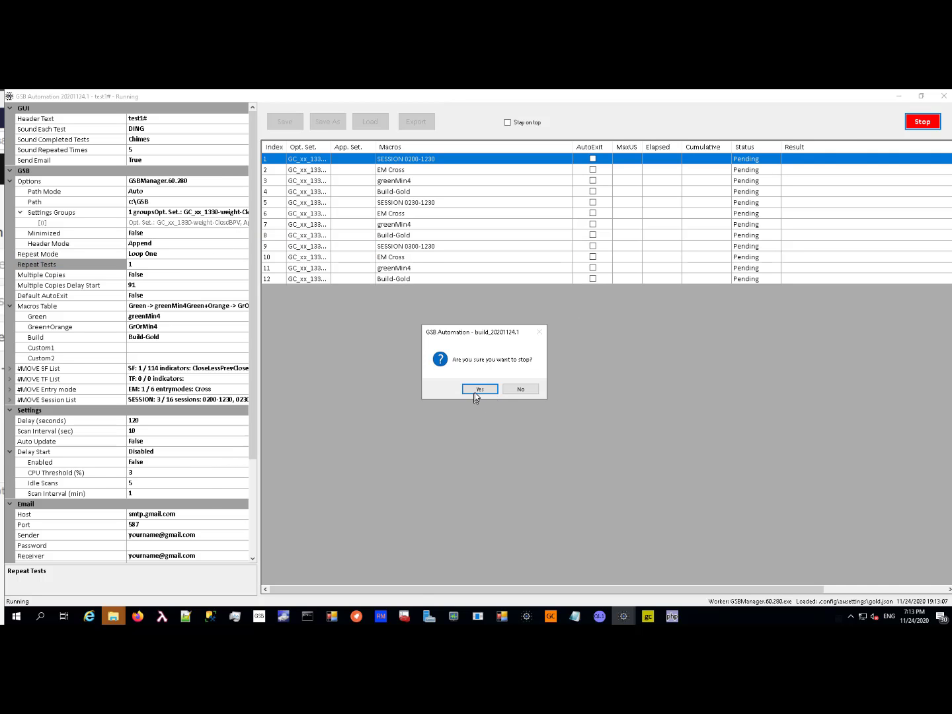
click(477, 390)
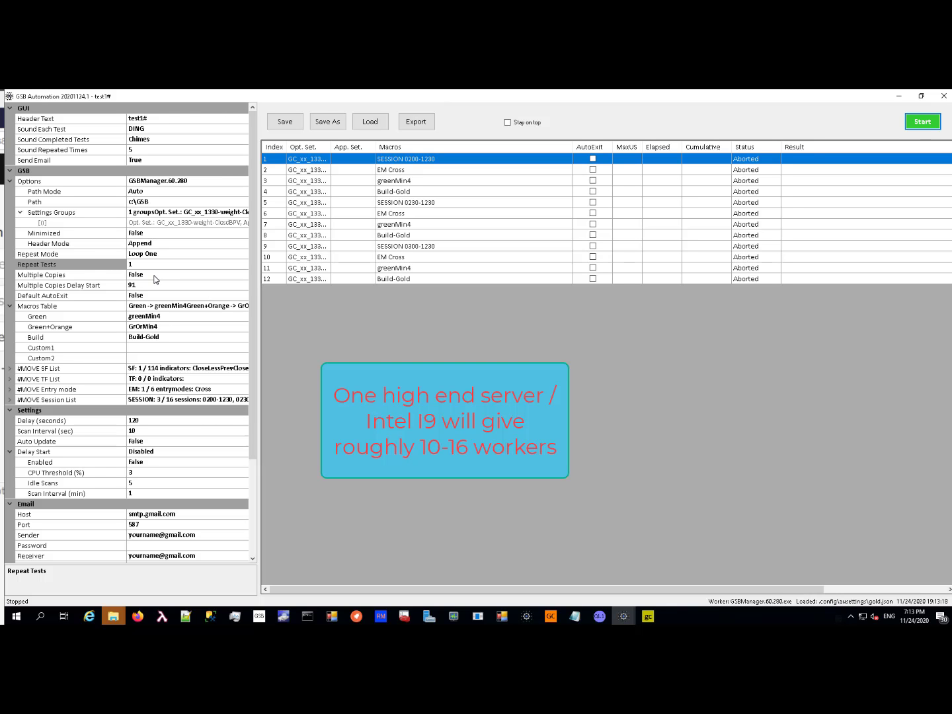
Step: Enable Multiple Copies and set Repeat Tests to 4
click(155, 276)
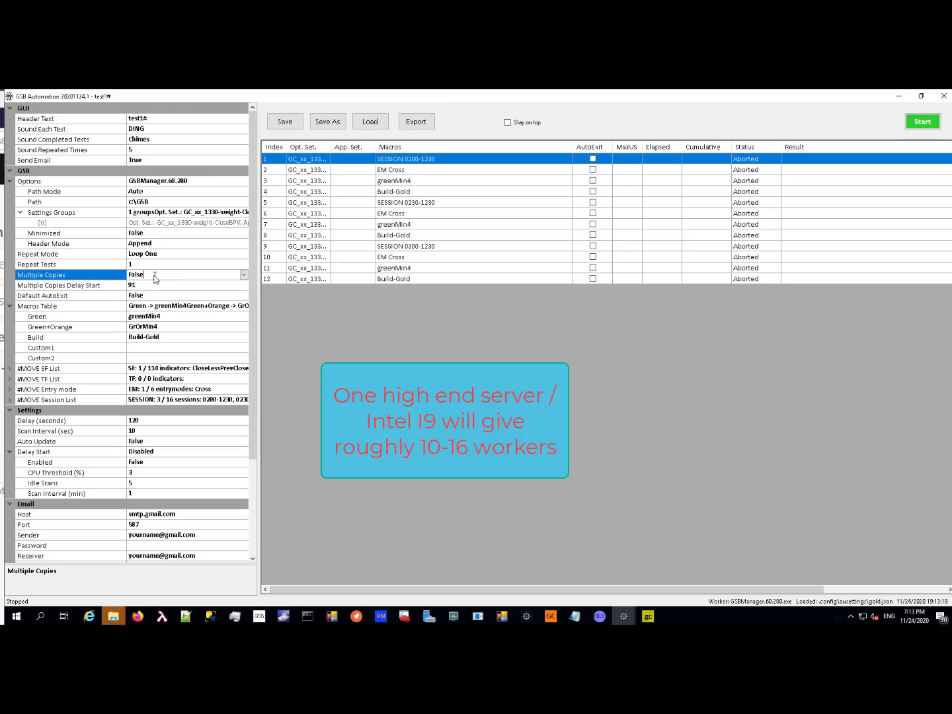
double_click(156, 278)
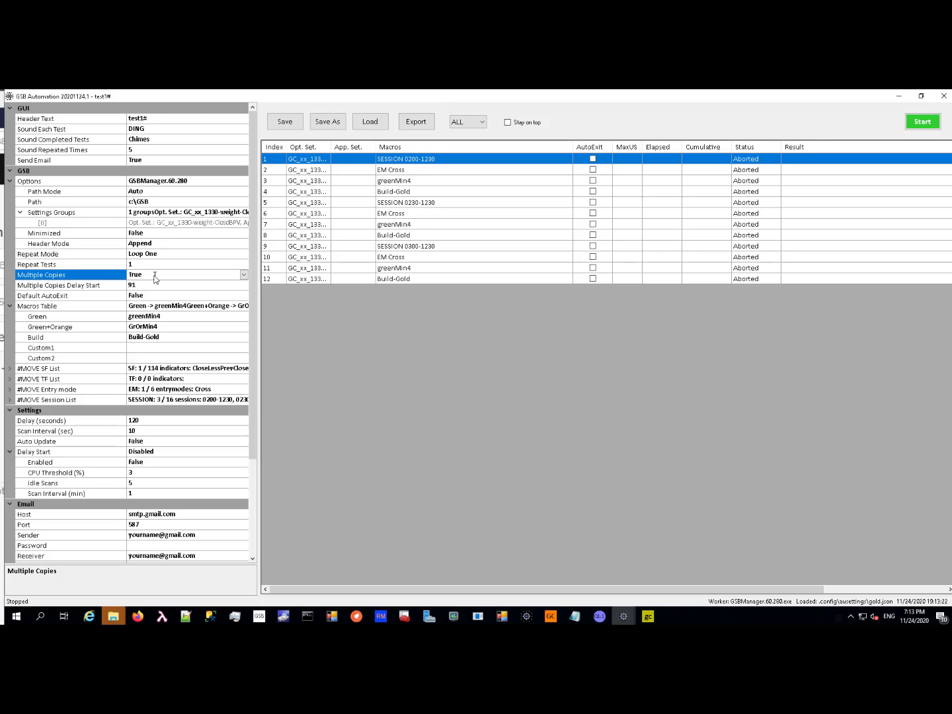
click(141, 265)
text(4)
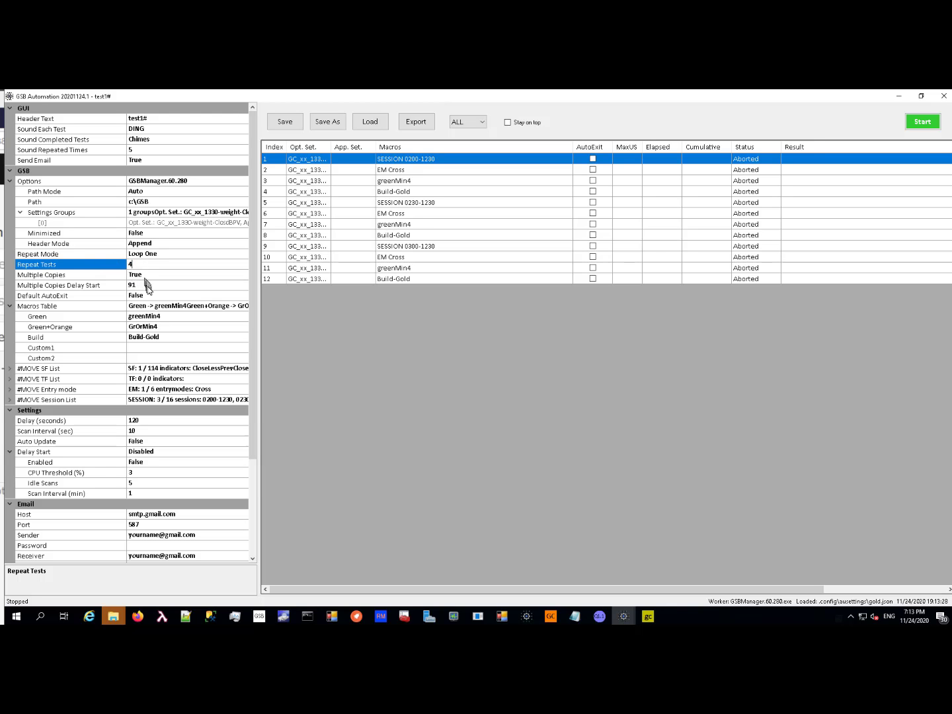
Step: Set Multiple Copies Delay Start to 90 seconds and start the automation run
click(149, 287)
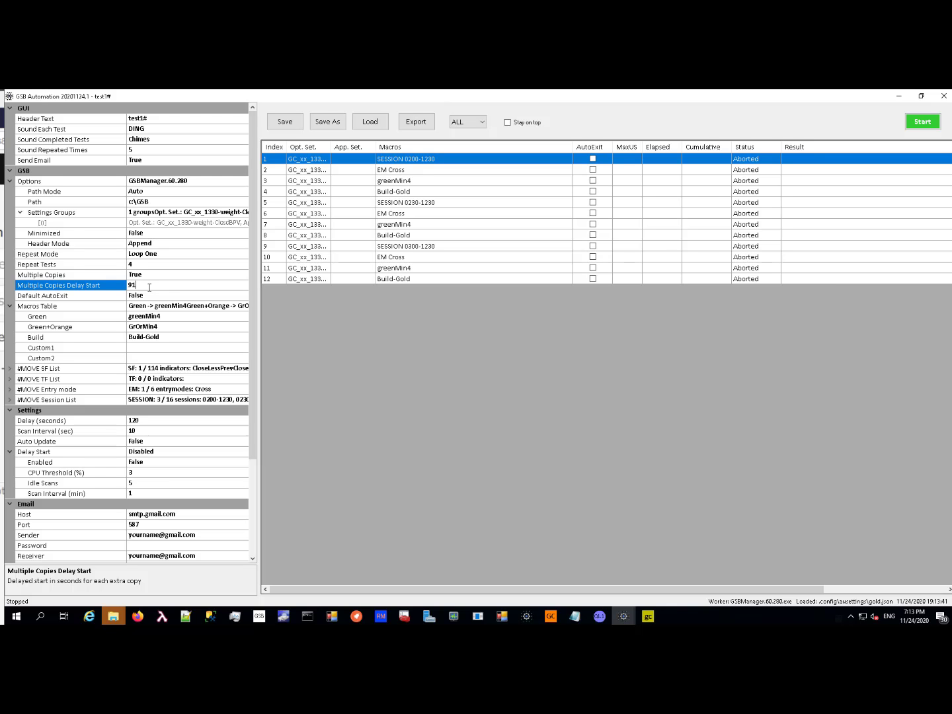
double_click(160, 285)
text(90)
click(918, 125)
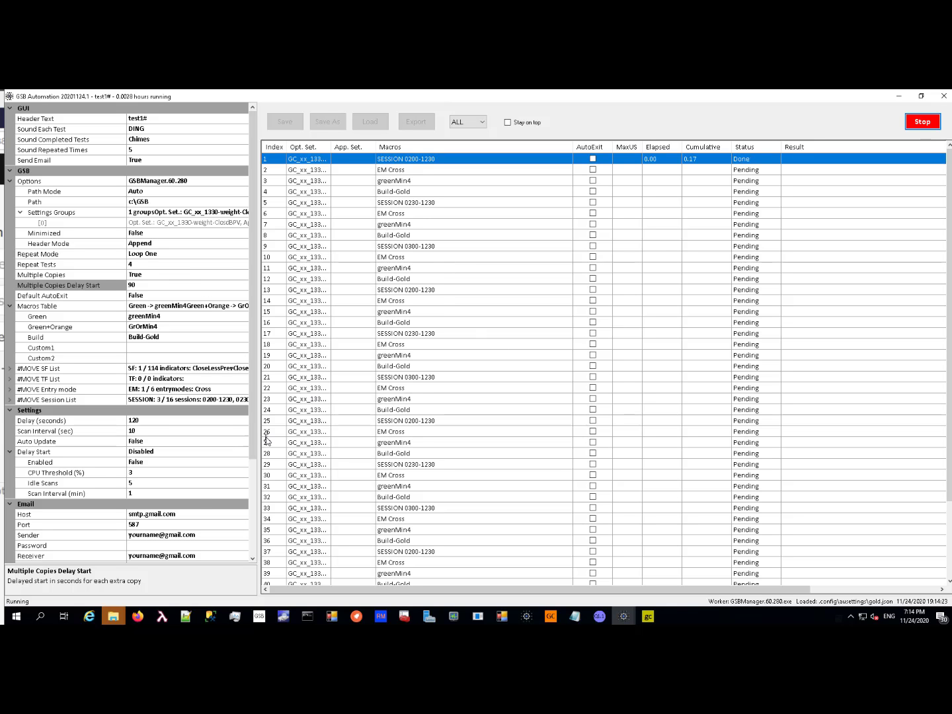
Step: Check the macro log of the launched Genetic System Builder copy and return to GSB Automation's running test list
click(199, 515)
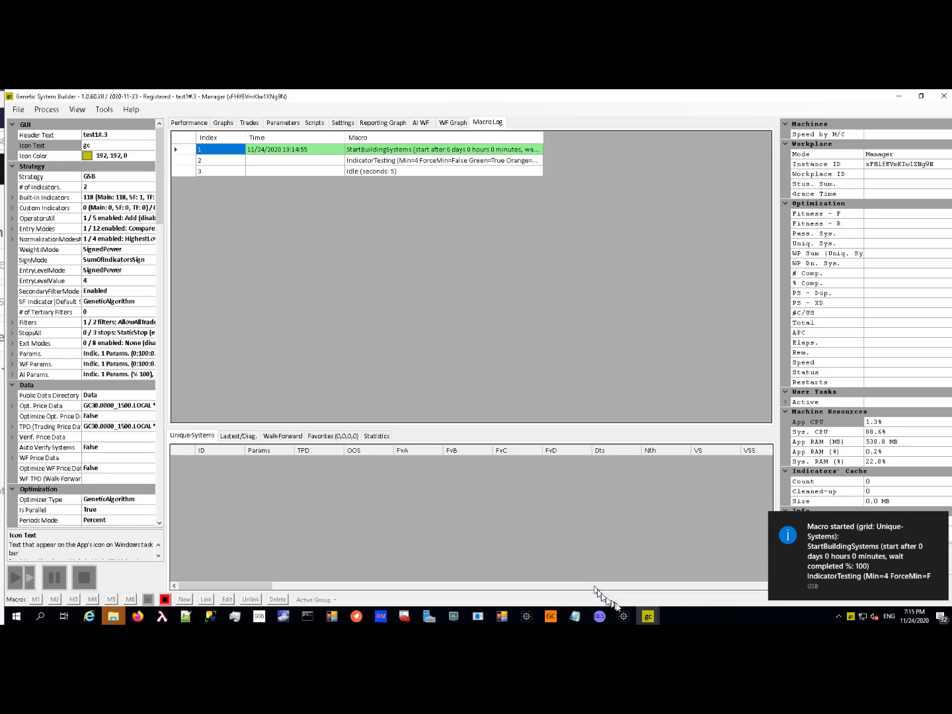
mouse_move(626, 619)
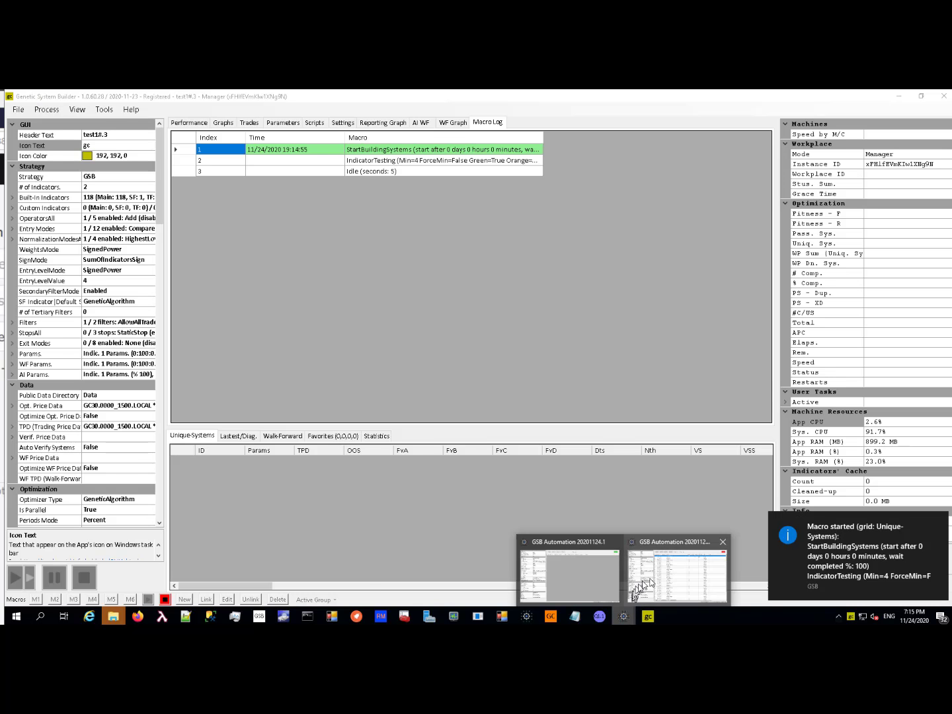
click(678, 572)
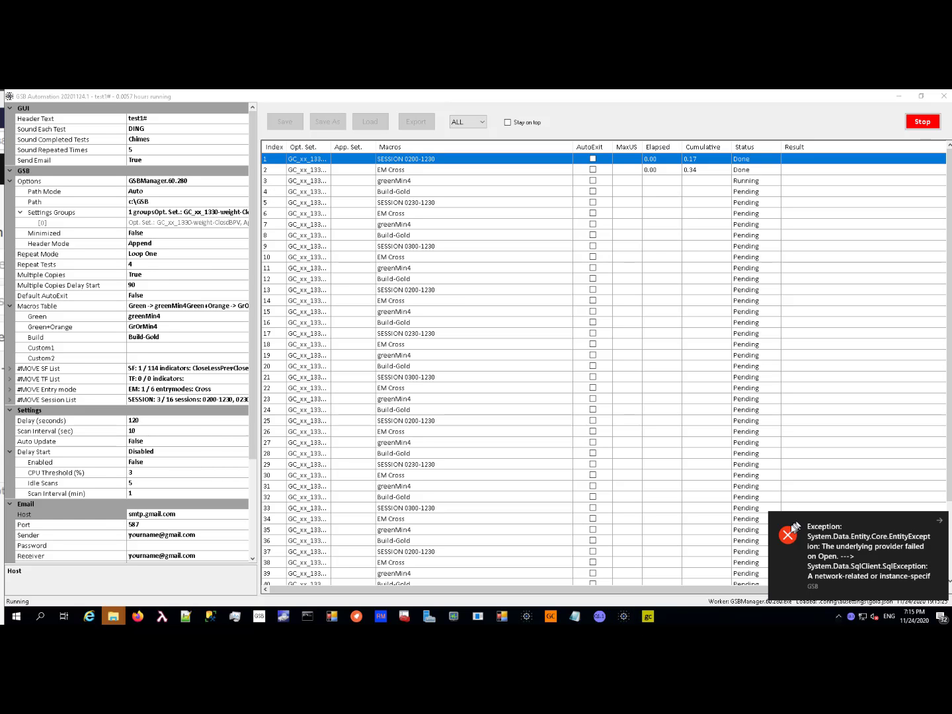
click(790, 533)
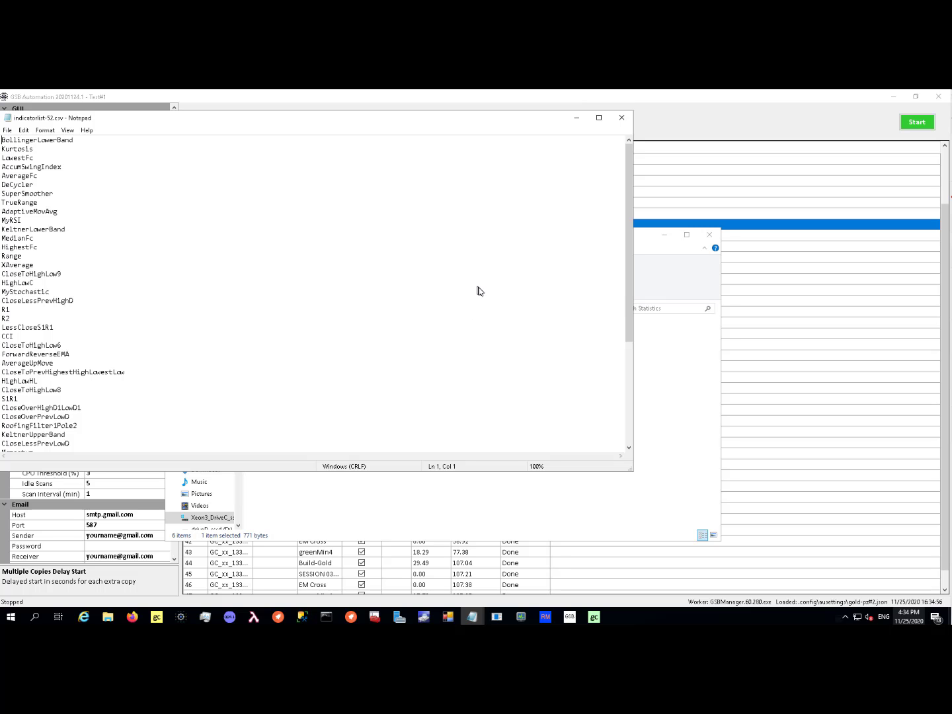
Step: Import indicatorlist-52.csv from the C:\GSB\Data\Exports\Statistics folder into the #MOVE SF List and accept the list
click(432, 307)
key(ctrl+c)
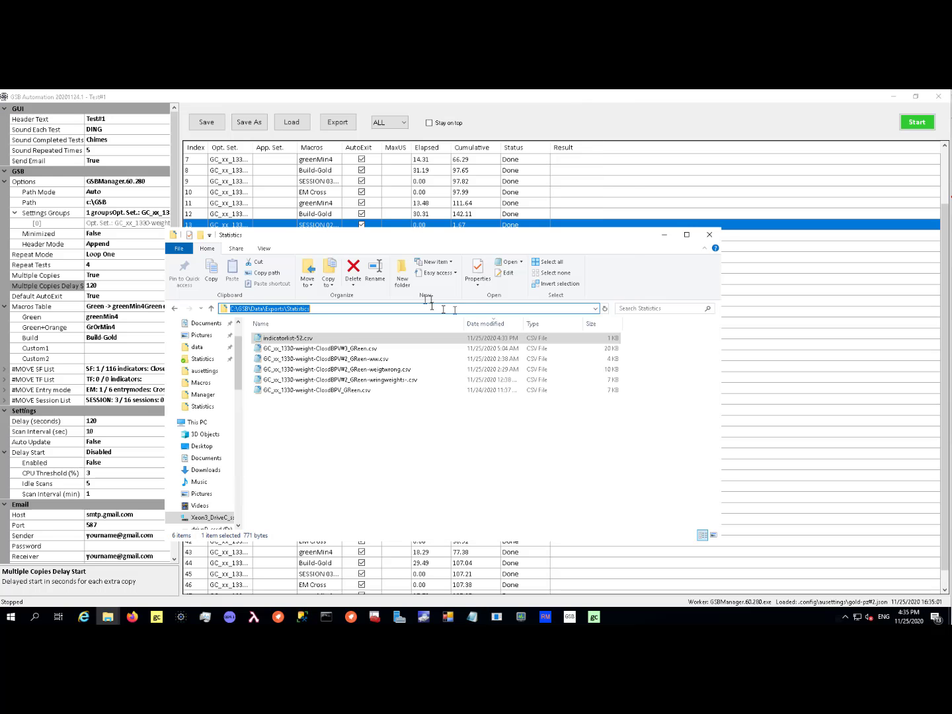
click(144, 370)
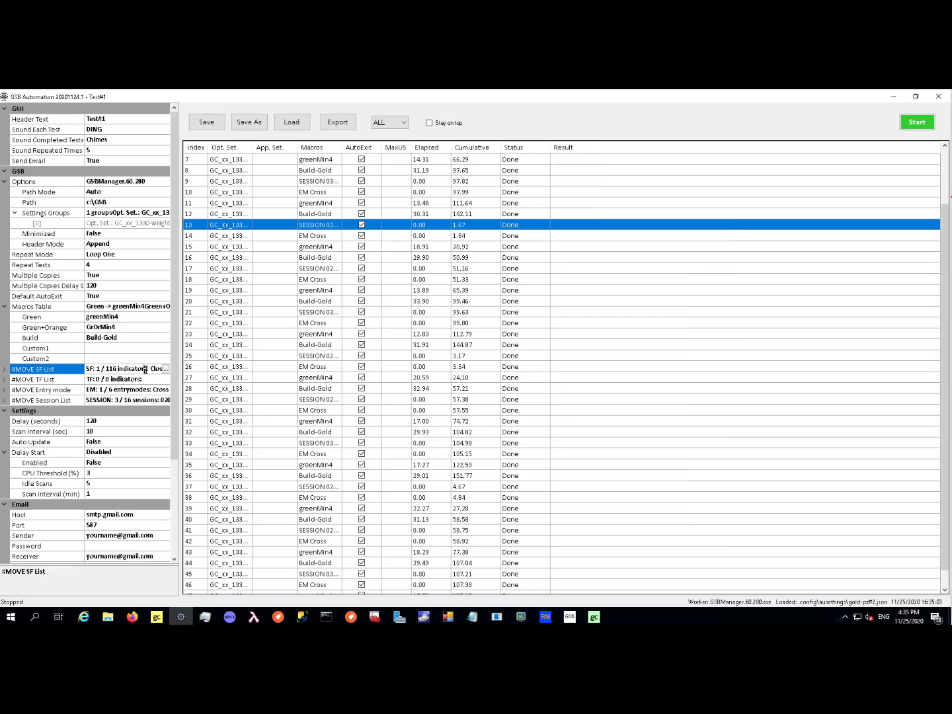
click(164, 370)
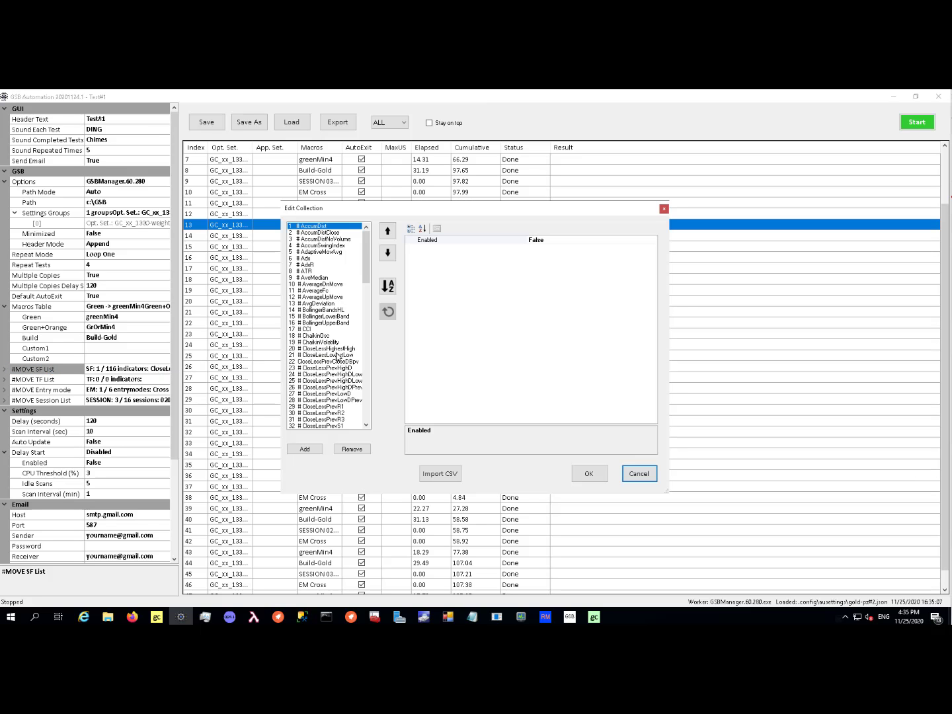
click(442, 475)
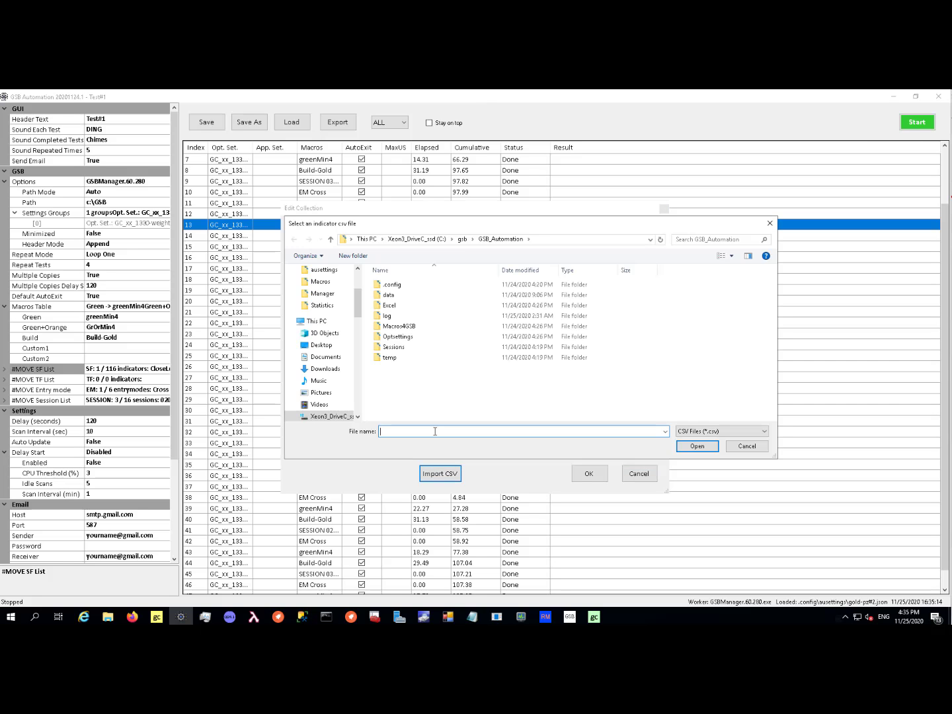
key(ctrl+v)
key(Return)
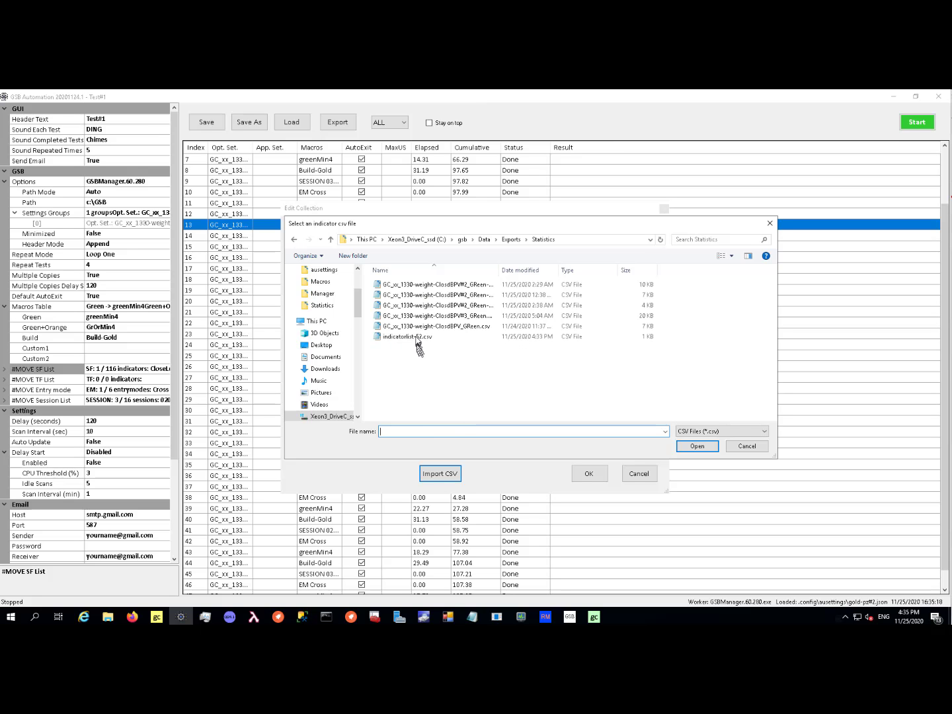
click(417, 336)
click(694, 446)
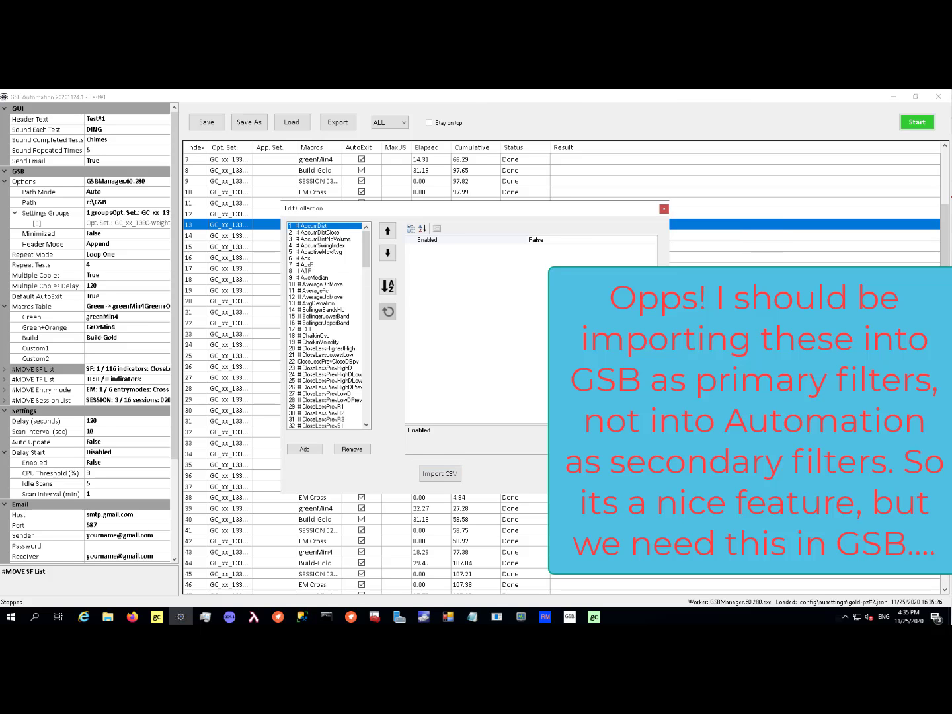
click(591, 472)
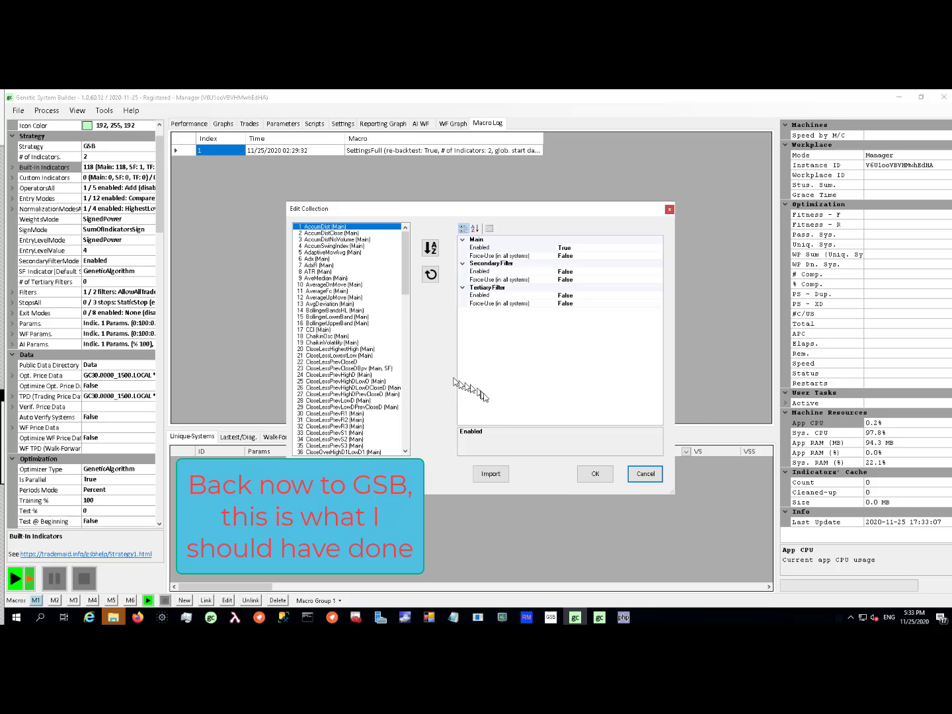
Step: In Genetic System Builder, import the 52-indicator list into Built-In Indicators and save the optimization settings over GC_xx_1330-weight-ClosdBPV#3.gsboptset
click(491, 473)
key(Return)
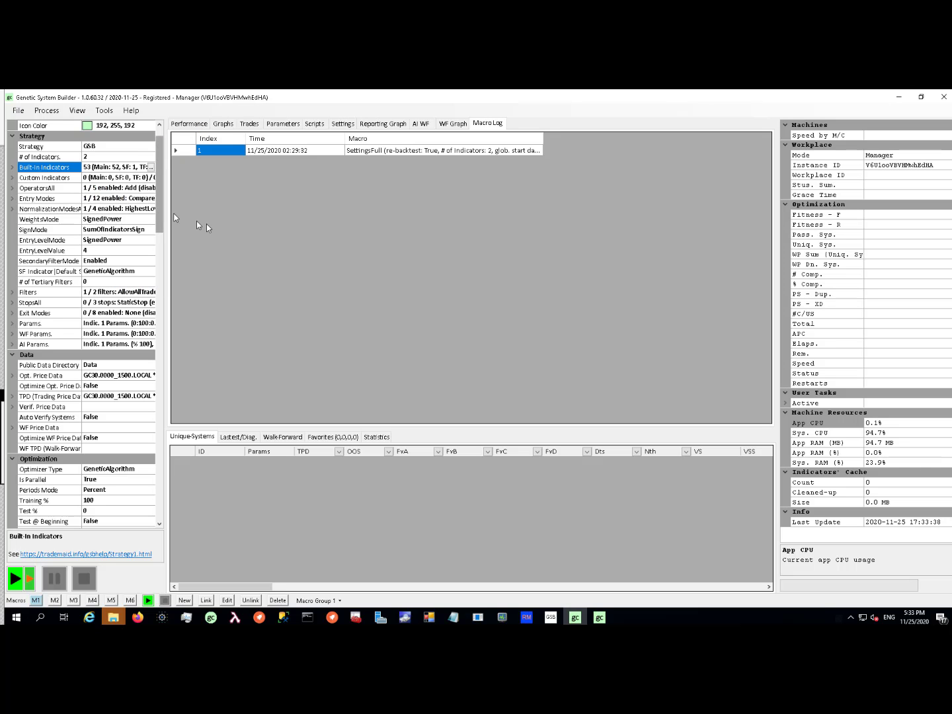
click(18, 110)
click(33, 161)
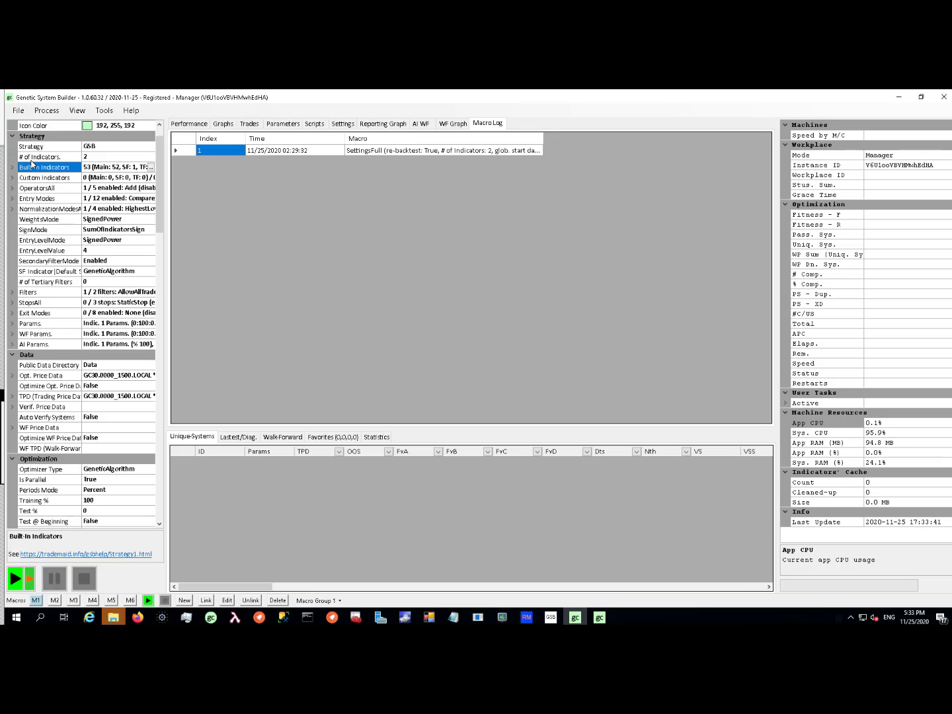
click(193, 173)
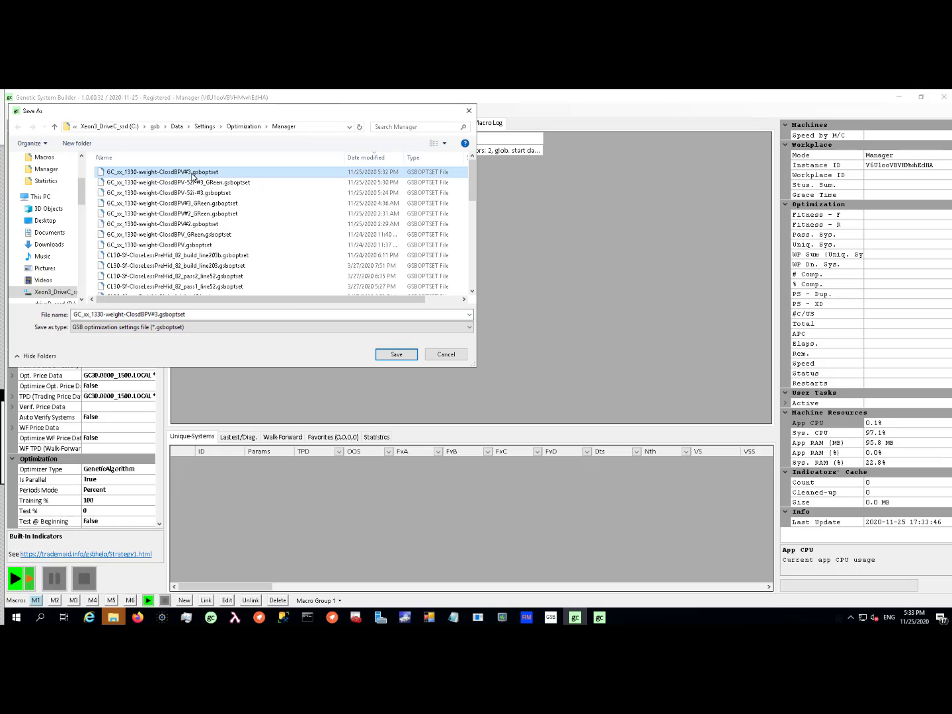
click(387, 357)
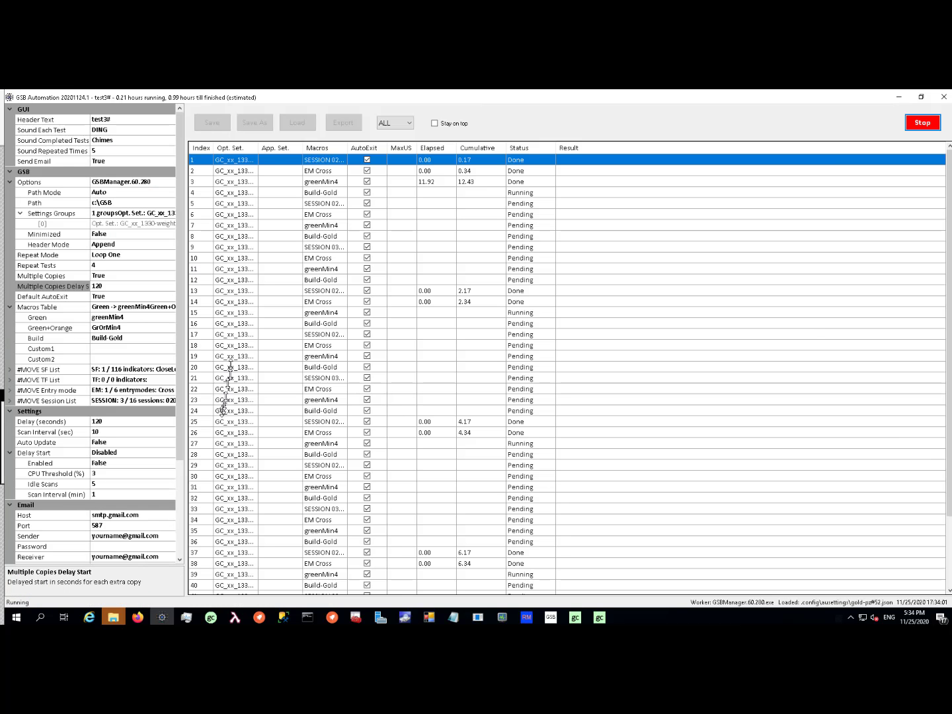
click(170, 213)
click(171, 213)
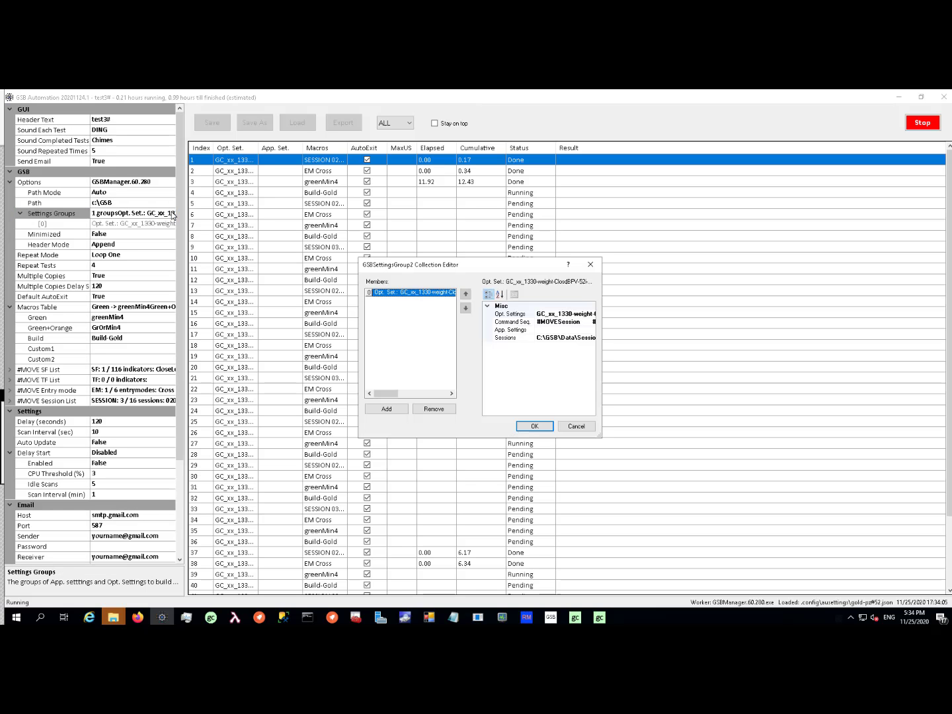
click(579, 316)
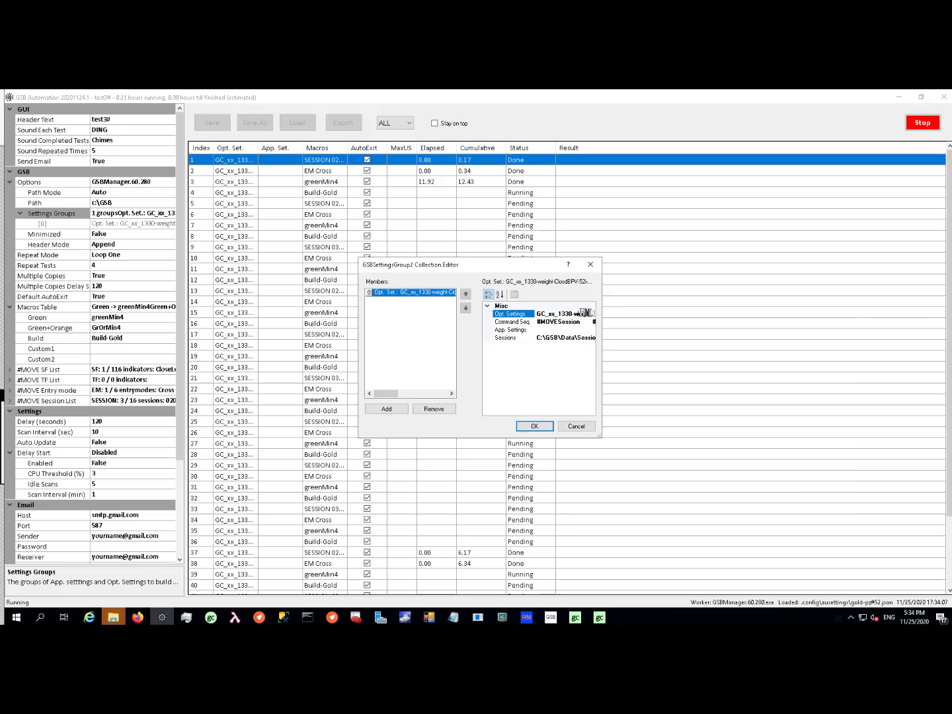
click(592, 314)
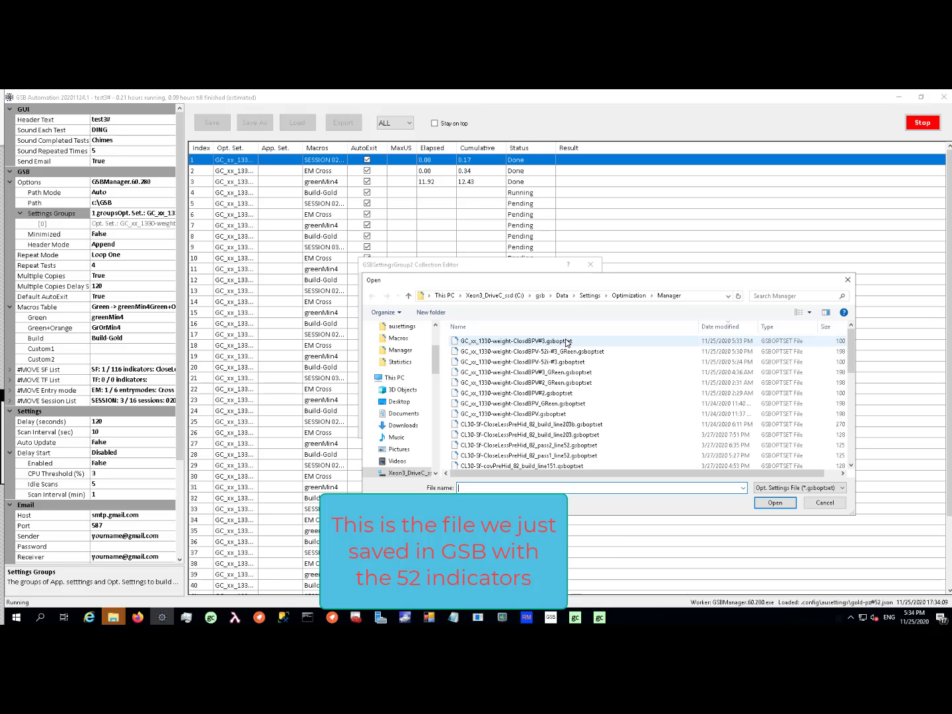
click(561, 341)
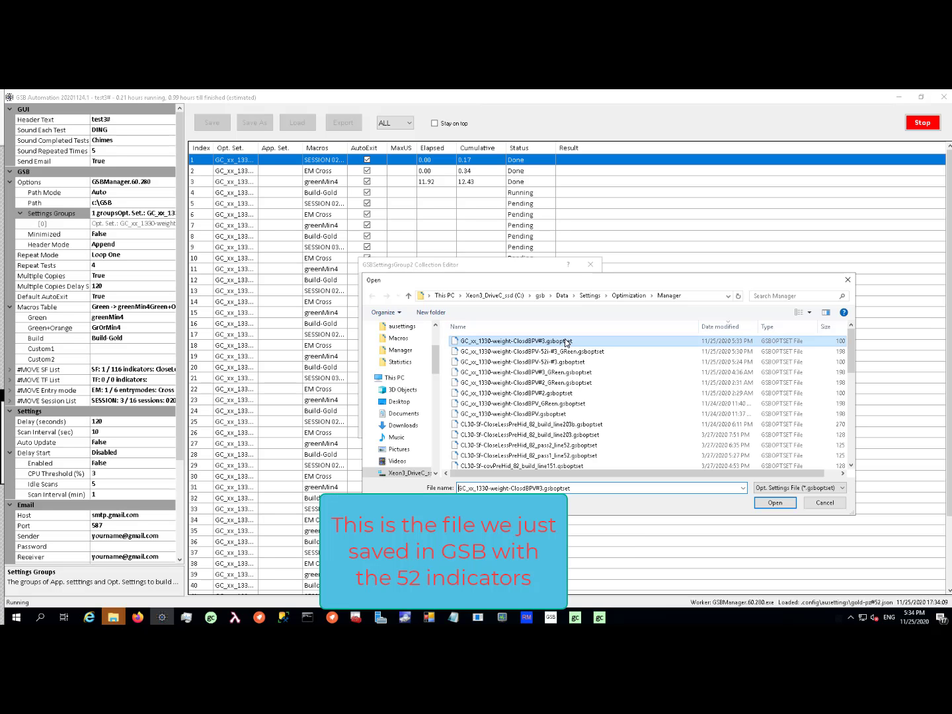
click(824, 503)
click(613, 267)
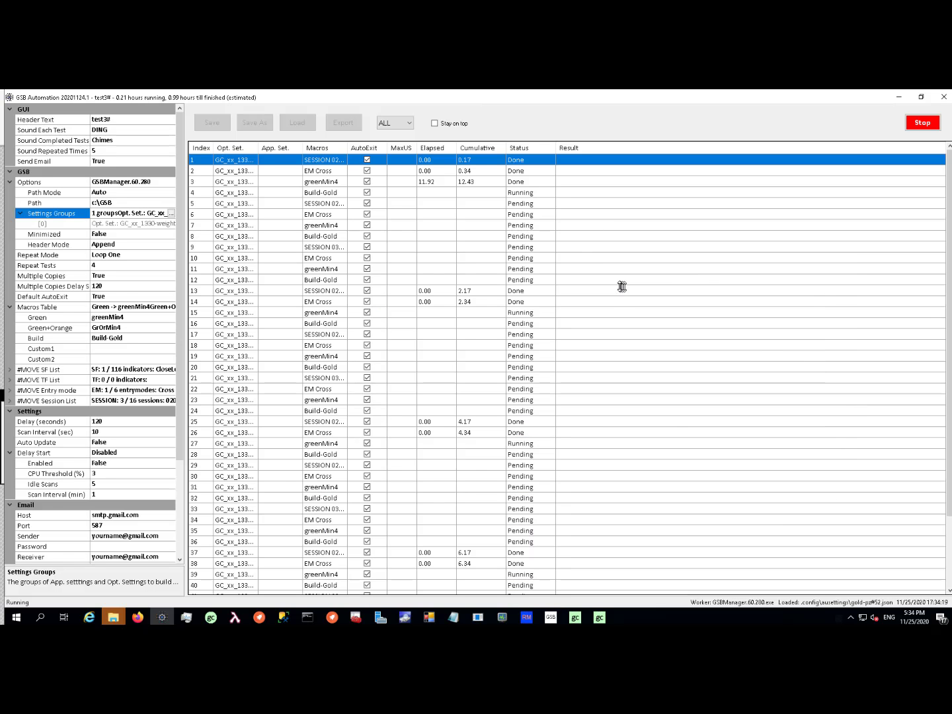